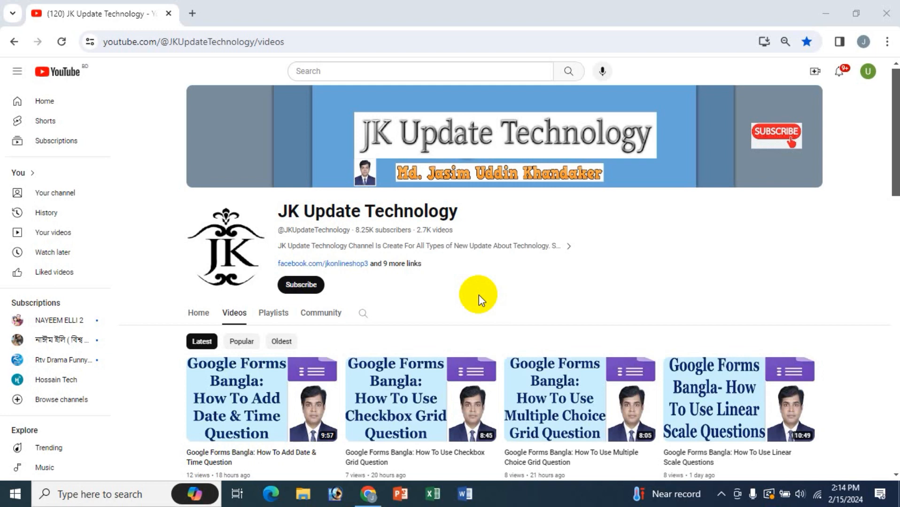
- Open a new browser tab next to the YouTube channel's Videos page
{"action": "left_click", "coordinate": [197, 11]}
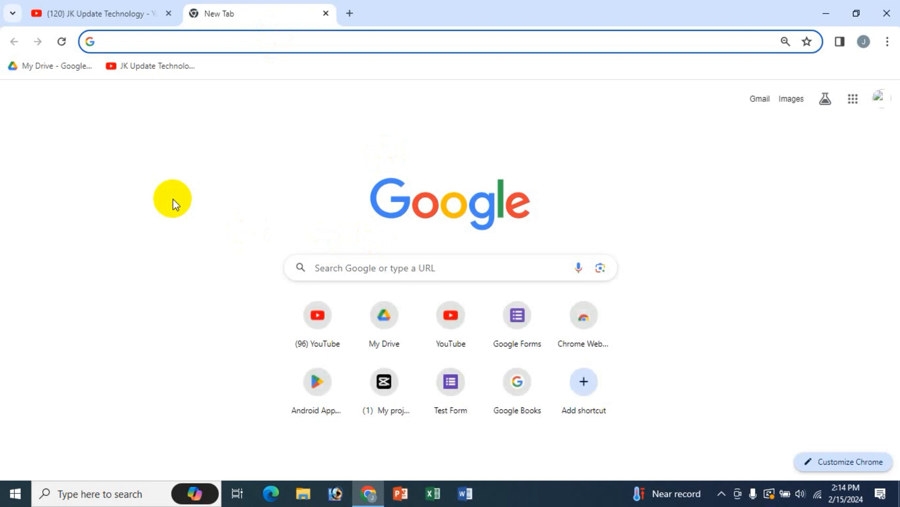
- Search Google for 'google forms'
{"action": "type", "text": "f"}
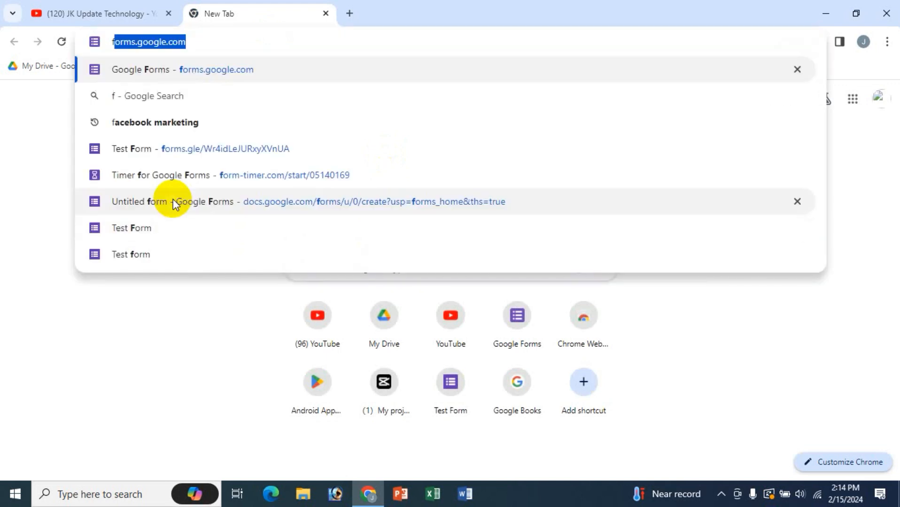
{"action": "key", "text": "BackSpace"}
{"action": "key", "text": "BackSpace"}
{"action": "left_click", "coordinate": [383, 277]}
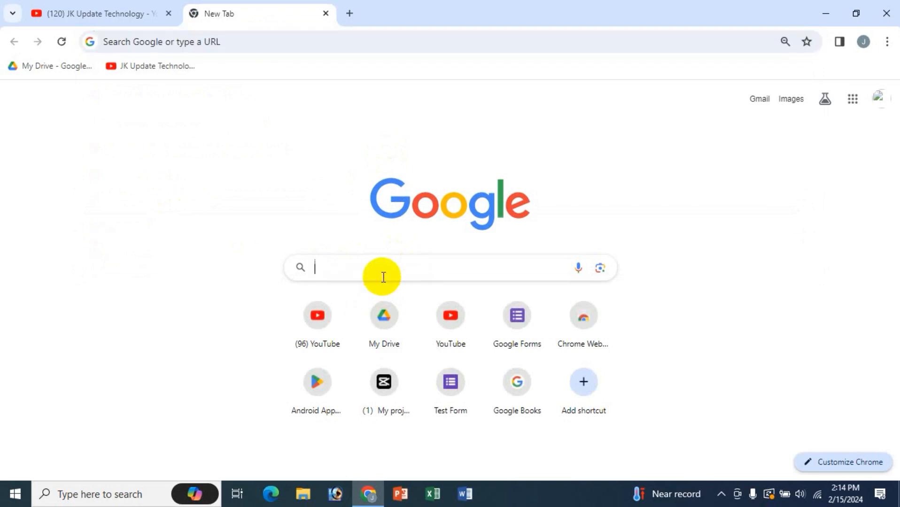
{"action": "left_click", "coordinate": [350, 303]}
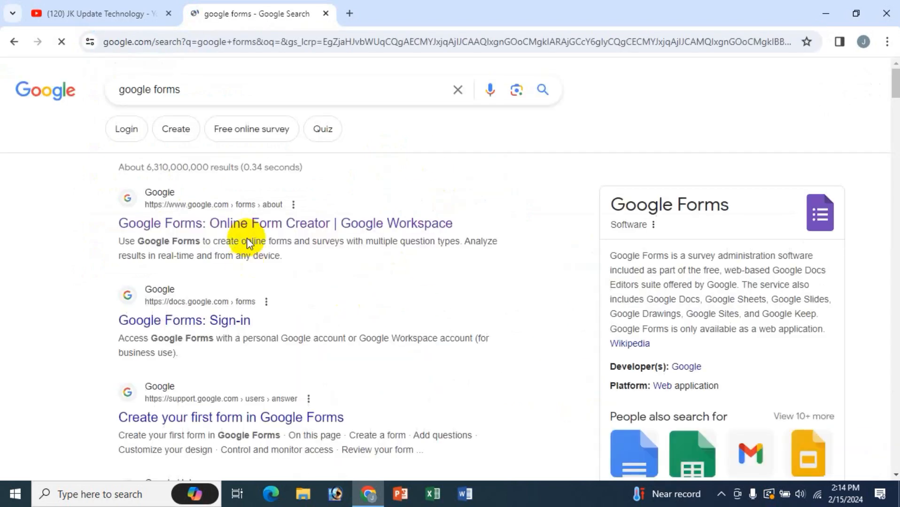
- Close the search tab and go to Google Forms from the Google apps grid
{"action": "left_click", "coordinate": [350, 13]}
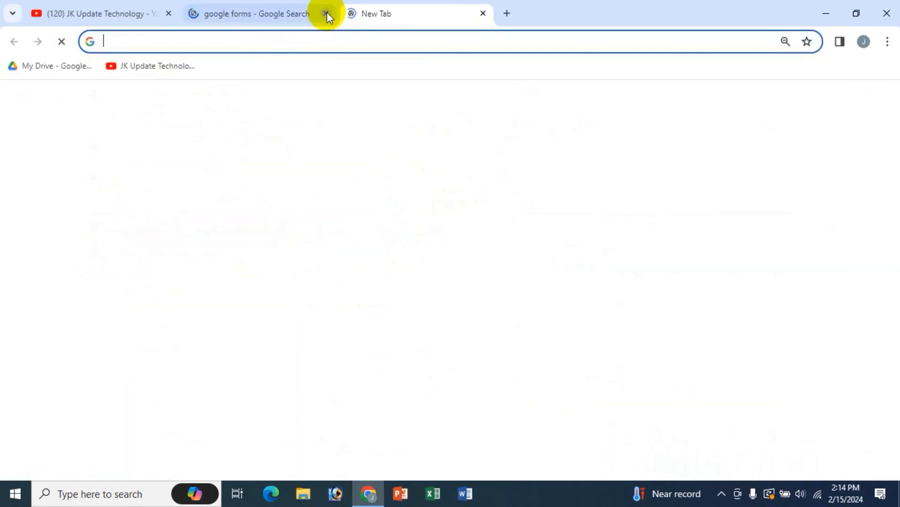
{"action": "left_click", "coordinate": [326, 14]}
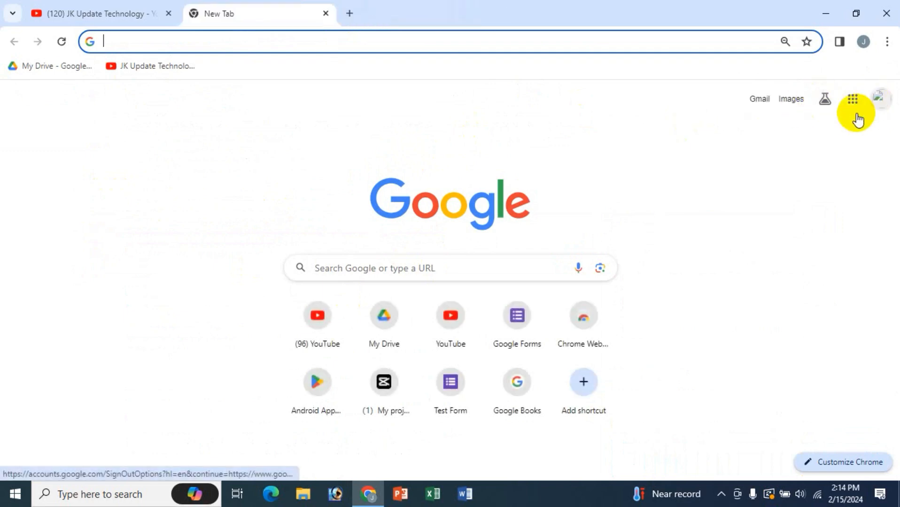
{"action": "left_click", "coordinate": [855, 102]}
{"action": "scroll", "coordinate": [813, 256], "scroll_direction": "down", "scroll_amount": 3}
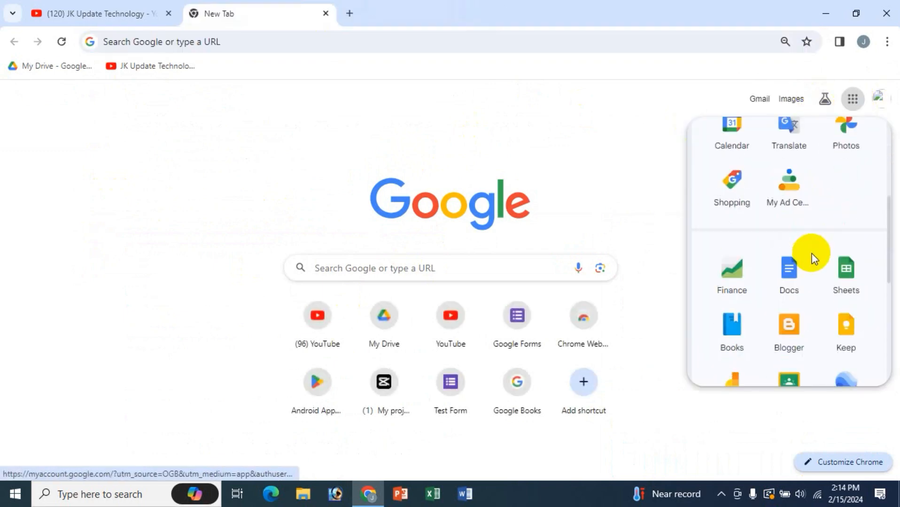
{"action": "scroll", "coordinate": [814, 258], "scroll_direction": "down", "scroll_amount": 4}
{"action": "left_click", "coordinate": [843, 310]}
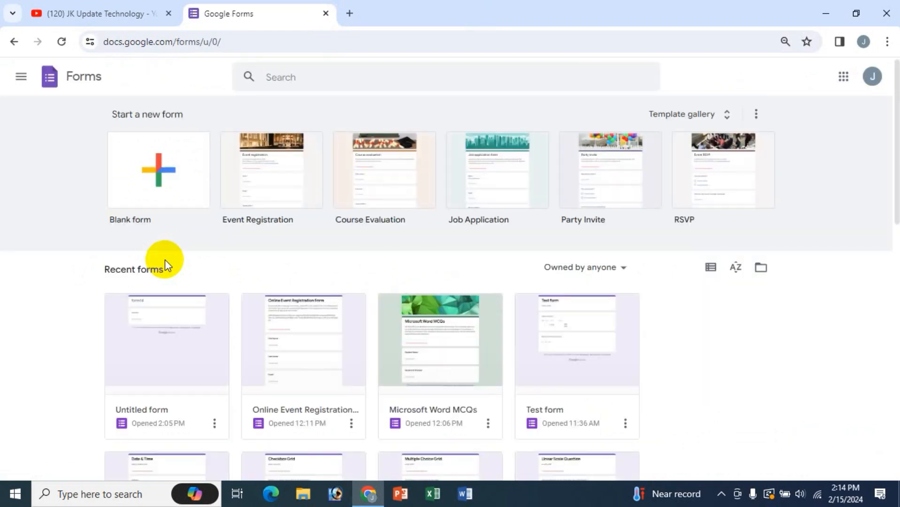
- Create a blank form titled 'Response Validation' and name the file after it
{"action": "left_click", "coordinate": [158, 165]}
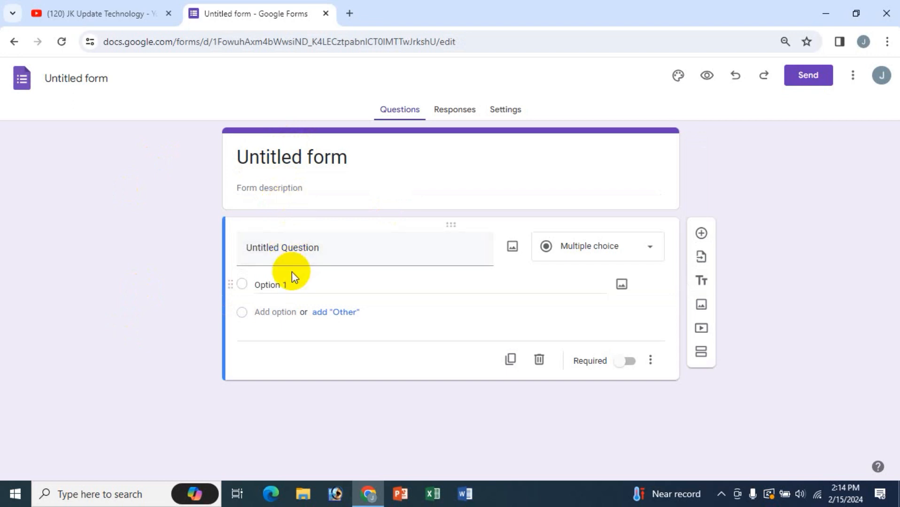
{"action": "left_click_drag", "start_coordinate": [367, 156], "coordinate": [147, 155]}
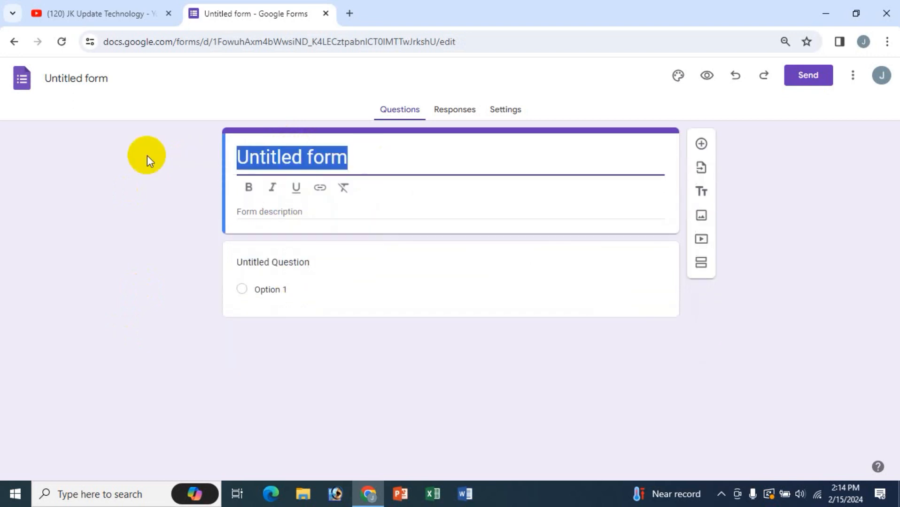
{"action": "type", "text": "R"}
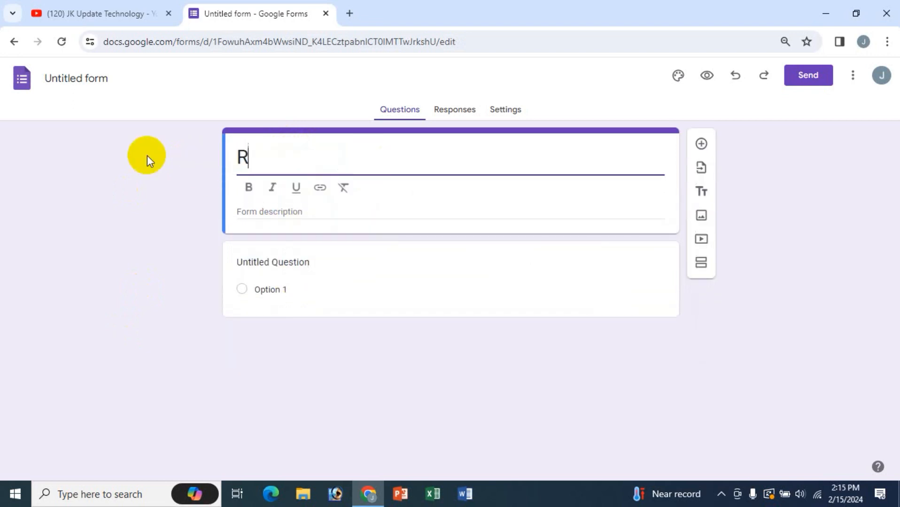
{"action": "type", "text": "espons"}
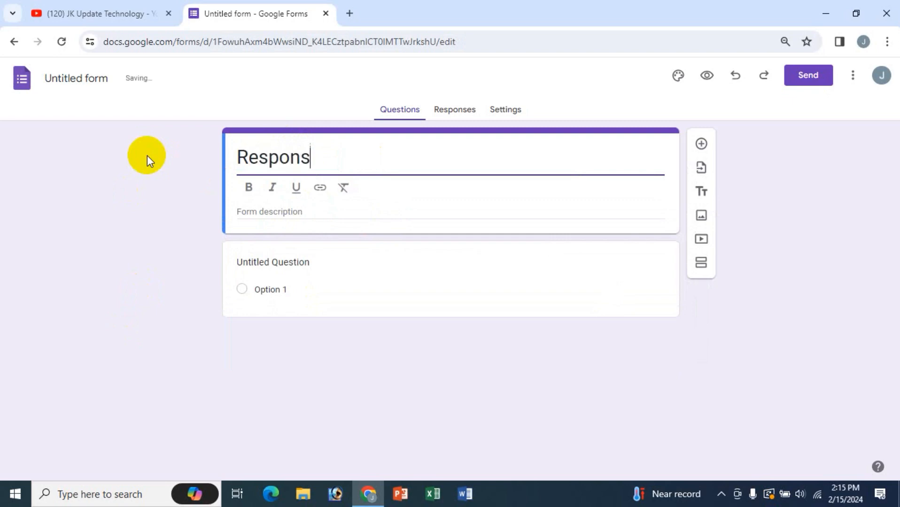
{"action": "type", "text": "e V"}
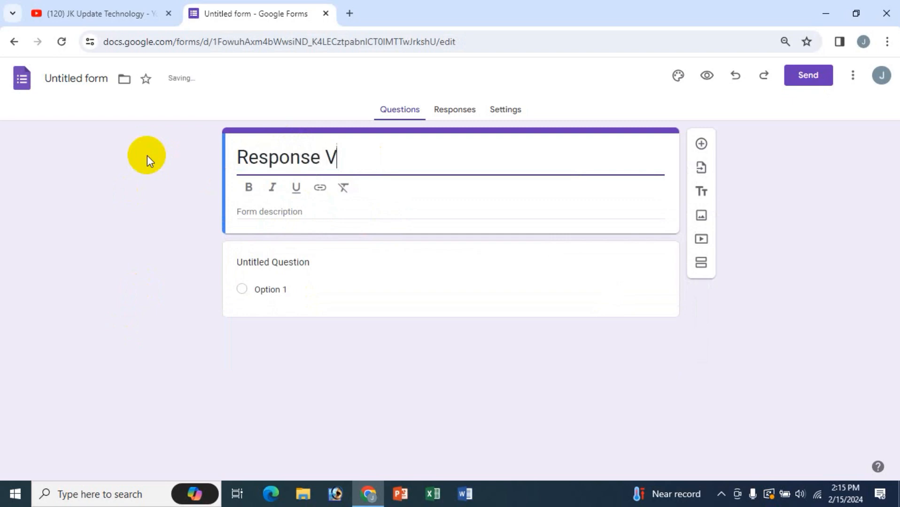
{"action": "type", "text": "alidation [Text"}
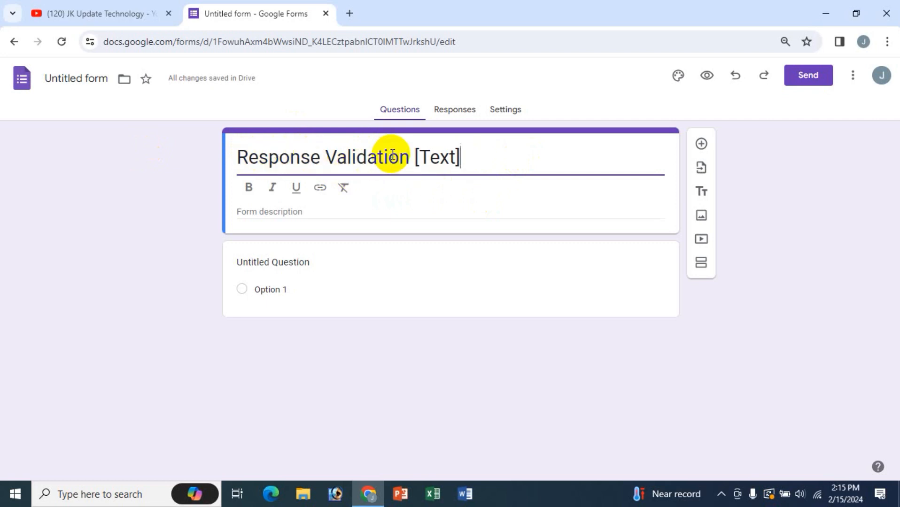
{"action": "left_click", "coordinate": [69, 78]}
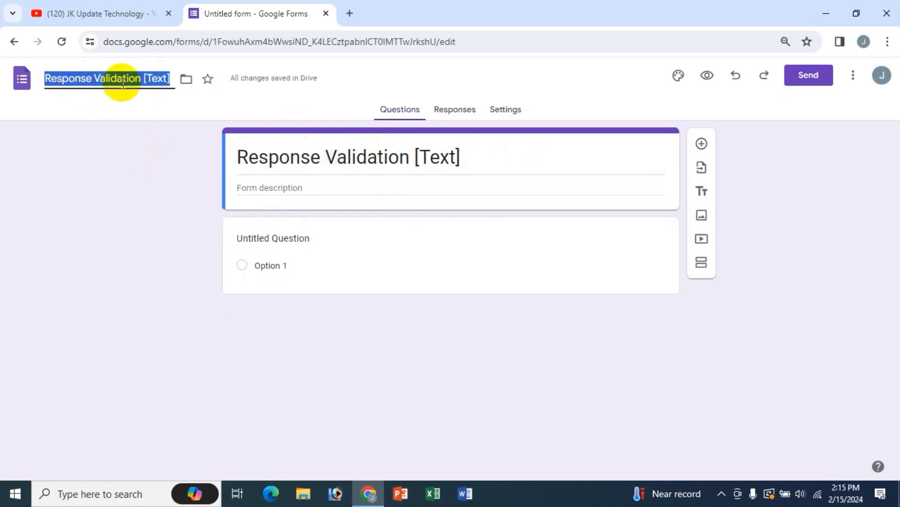
- Add the form description 'dsd ds dsdss'
{"action": "left_click", "coordinate": [431, 157]}
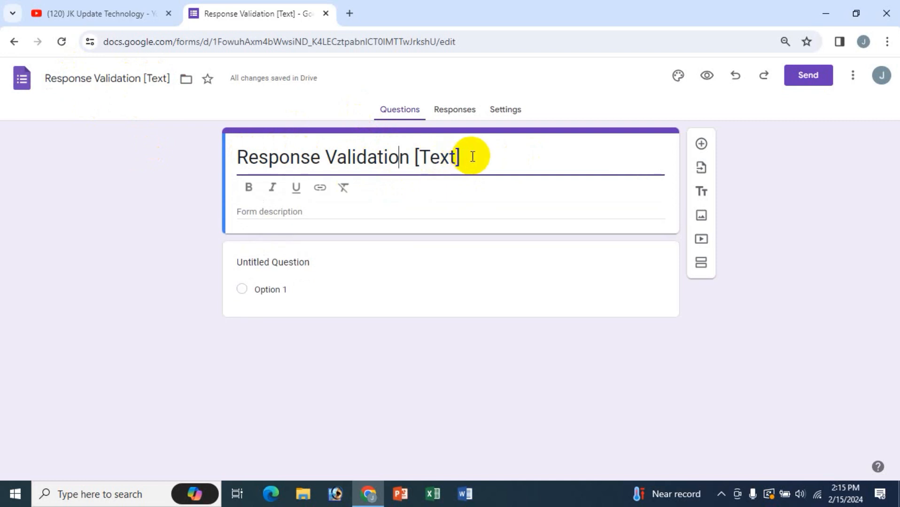
{"action": "left_click_drag", "start_coordinate": [466, 157], "coordinate": [241, 158]}
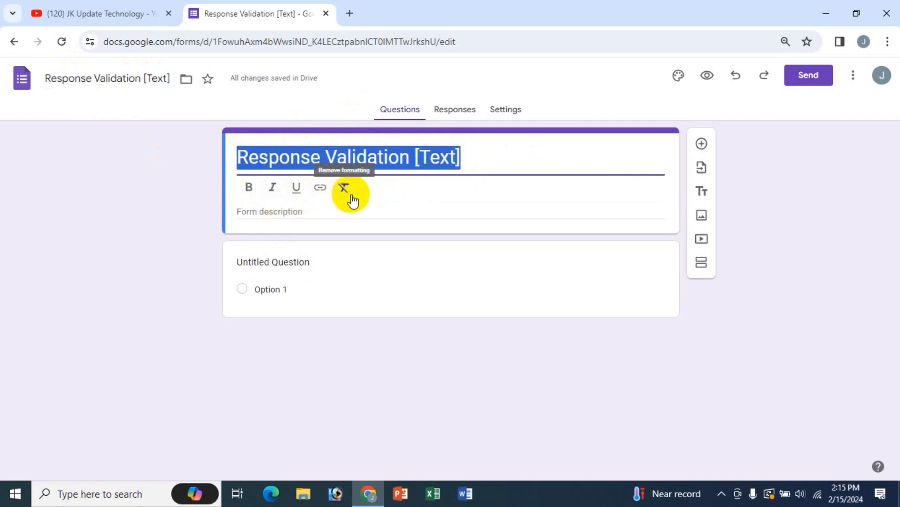
{"action": "left_click", "coordinate": [267, 211]}
{"action": "type", "text": "dsd"}
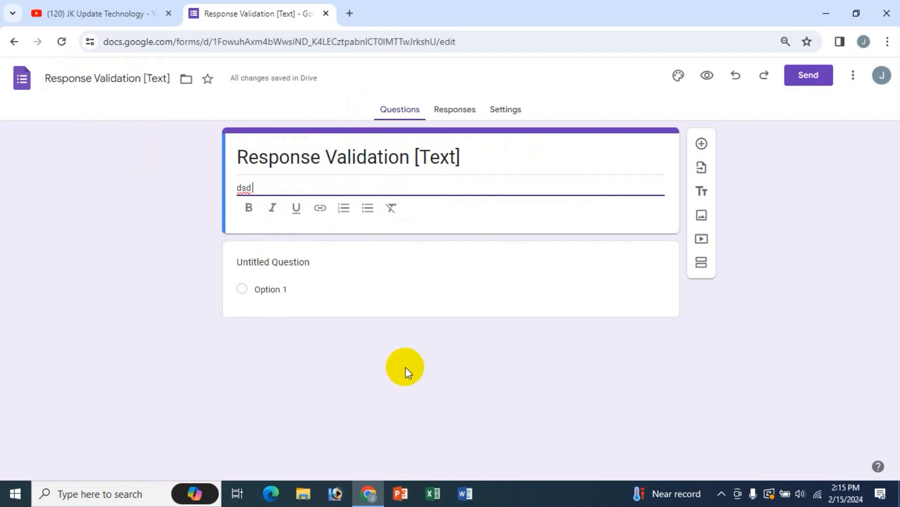
{"action": "type", "text": " ds dsdss"}
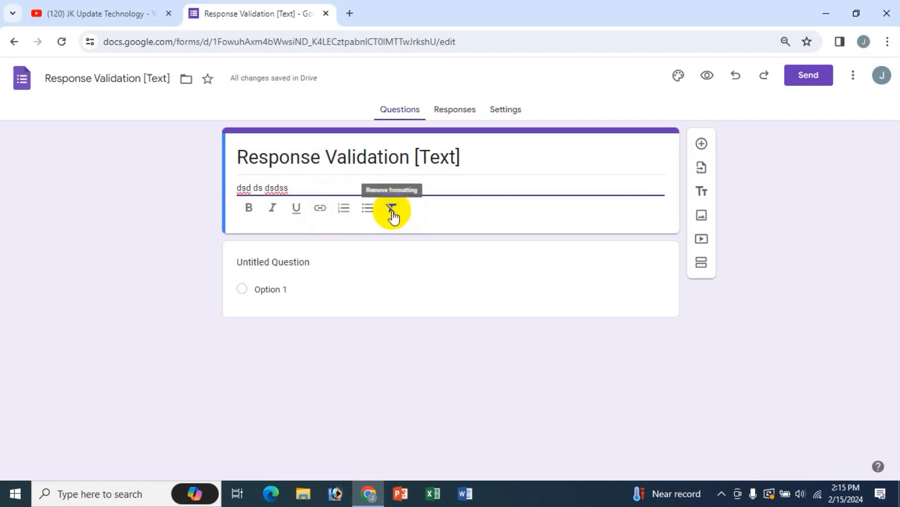
- Make the form description and the form title bold
{"action": "left_click_drag", "start_coordinate": [305, 188], "coordinate": [227, 190]}
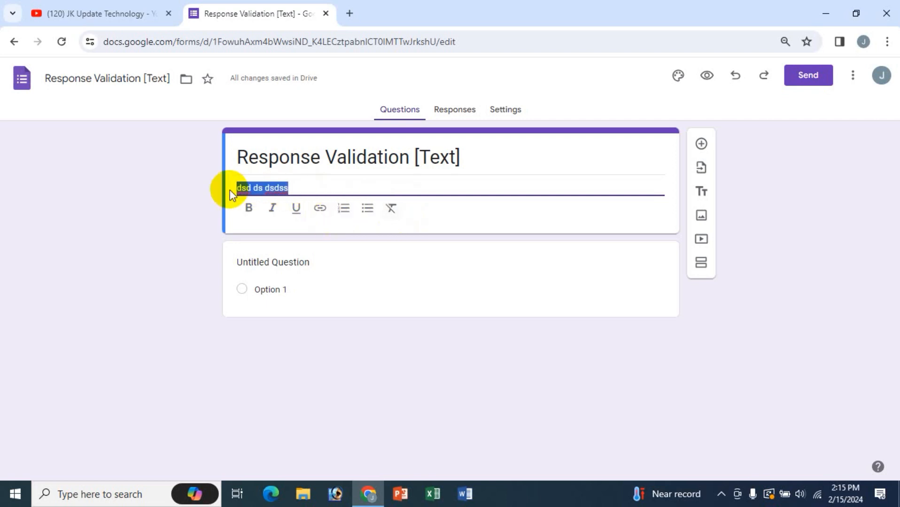
{"action": "left_click", "coordinate": [247, 208]}
{"action": "left_click_drag", "start_coordinate": [464, 157], "coordinate": [229, 156]}
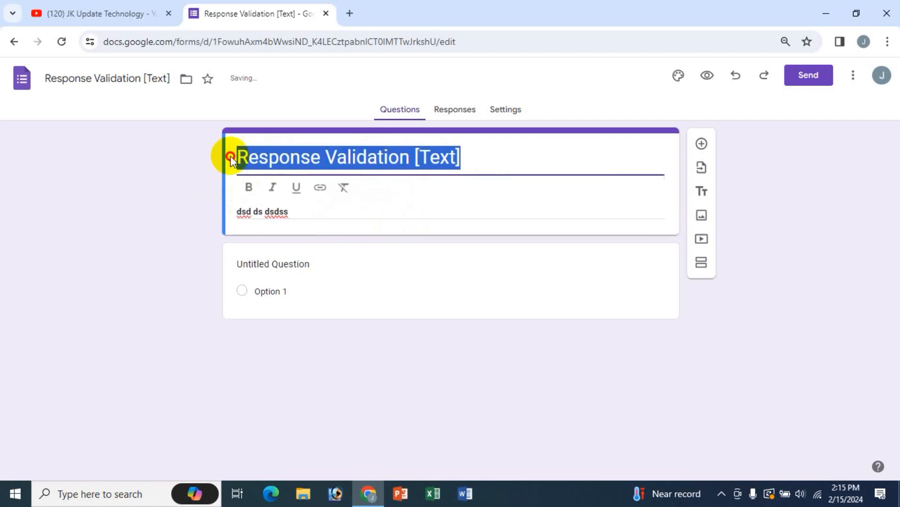
{"action": "left_click", "coordinate": [248, 187]}
{"action": "left_click", "coordinate": [298, 262]}
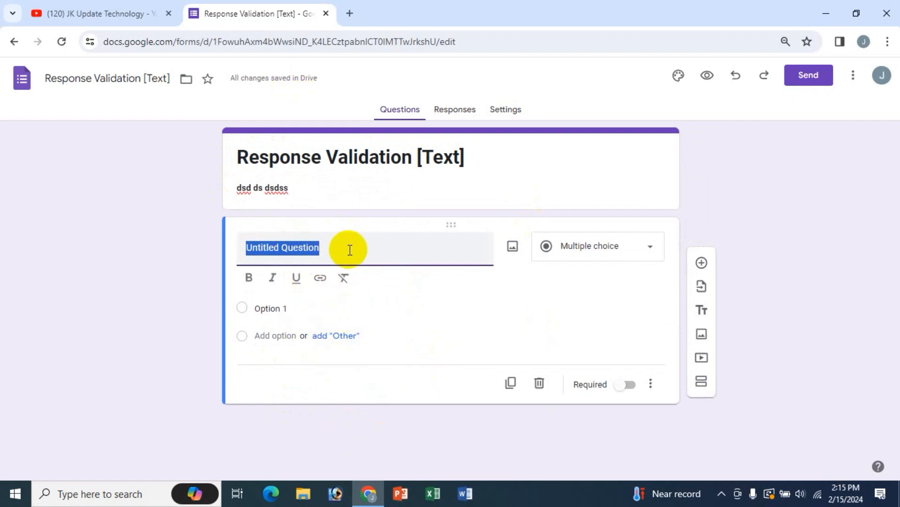
- Make the first question a short-answer question reading 'What is your name?'
{"action": "left_click", "coordinate": [650, 384]}
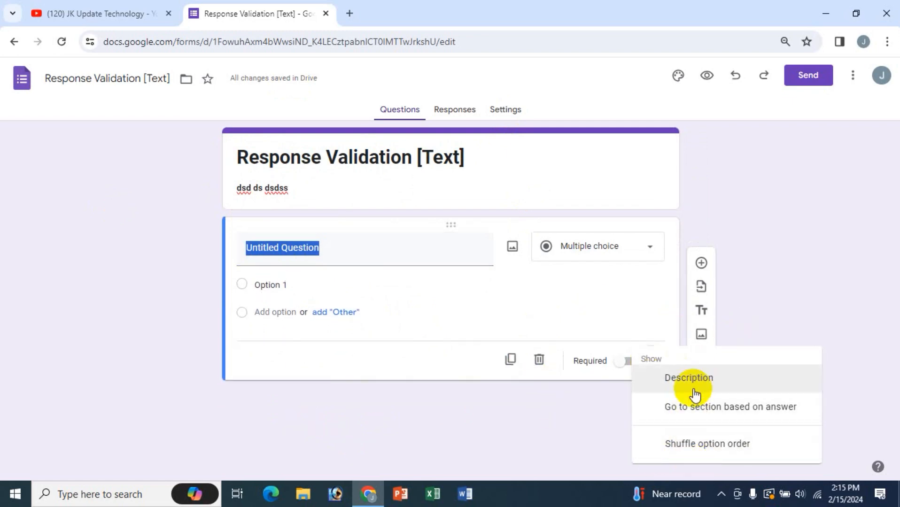
{"action": "left_click", "coordinate": [333, 248]}
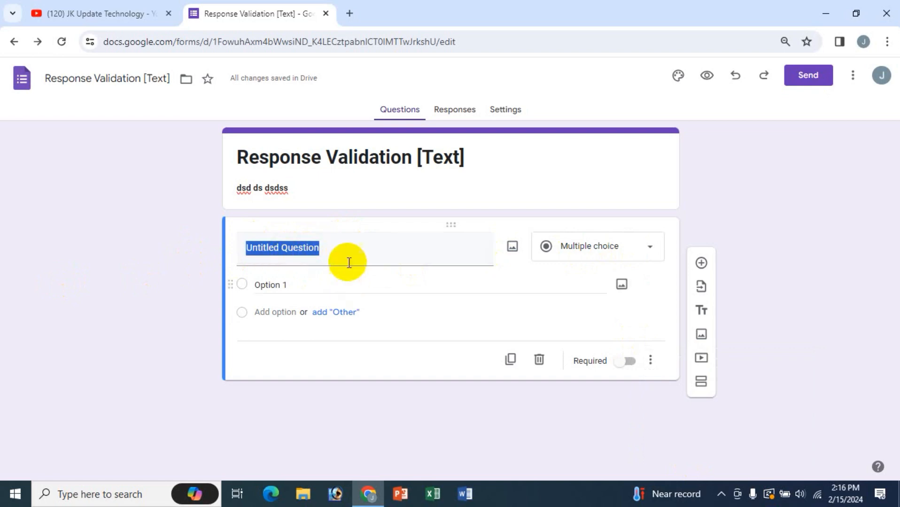
{"action": "key", "text": "BackSpace"}
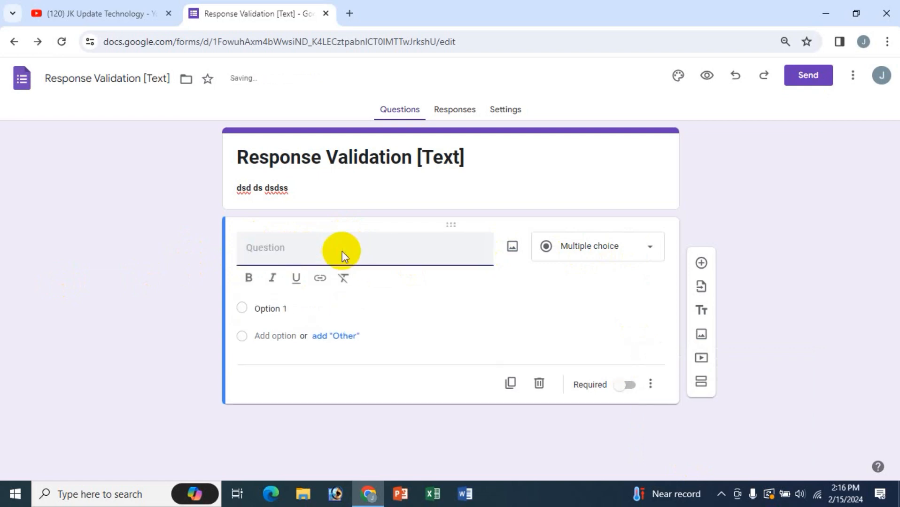
{"action": "type", "text": "What is your name?"}
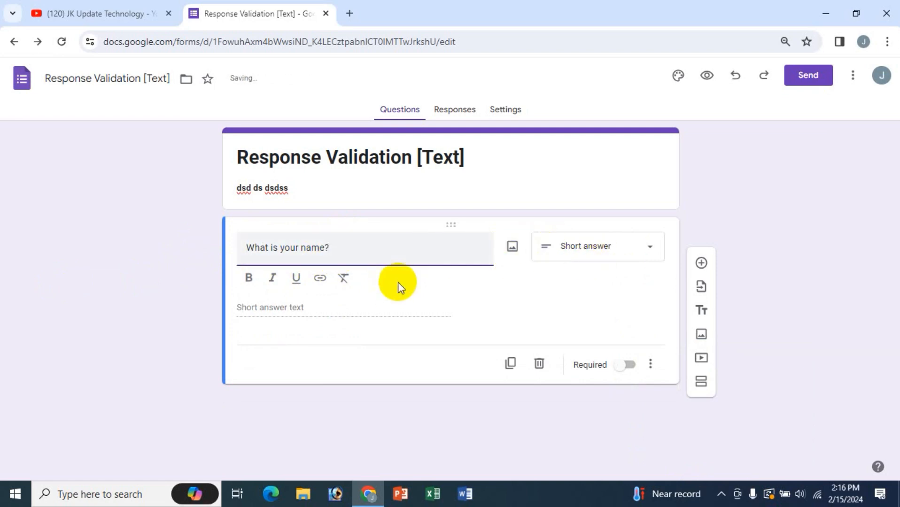
{"action": "left_click", "coordinate": [651, 367]}
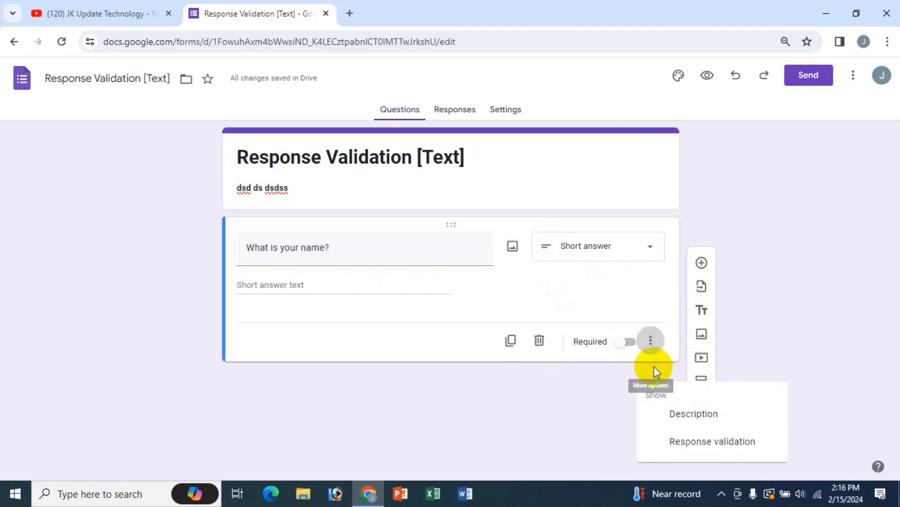
- Add Text › Contains response validation with the required name, then open the form preview
{"action": "left_click", "coordinate": [707, 448]}
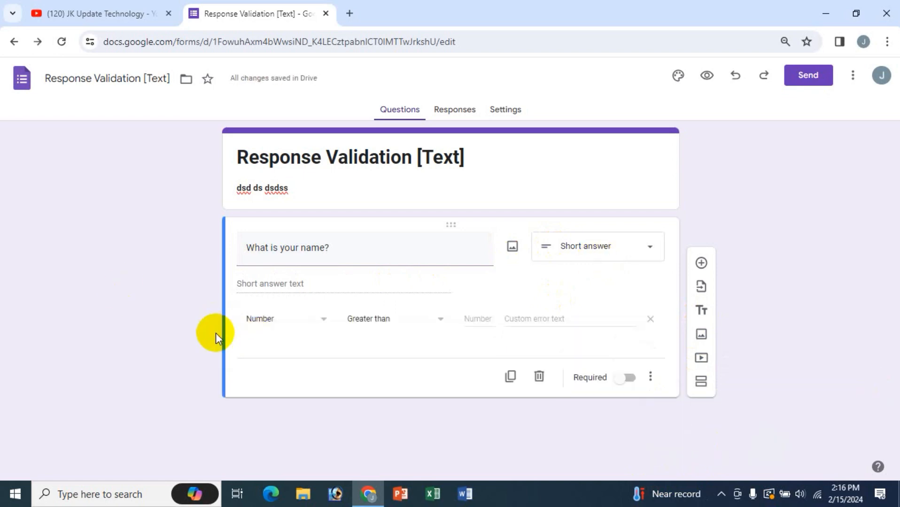
{"action": "left_click", "coordinate": [323, 319]}
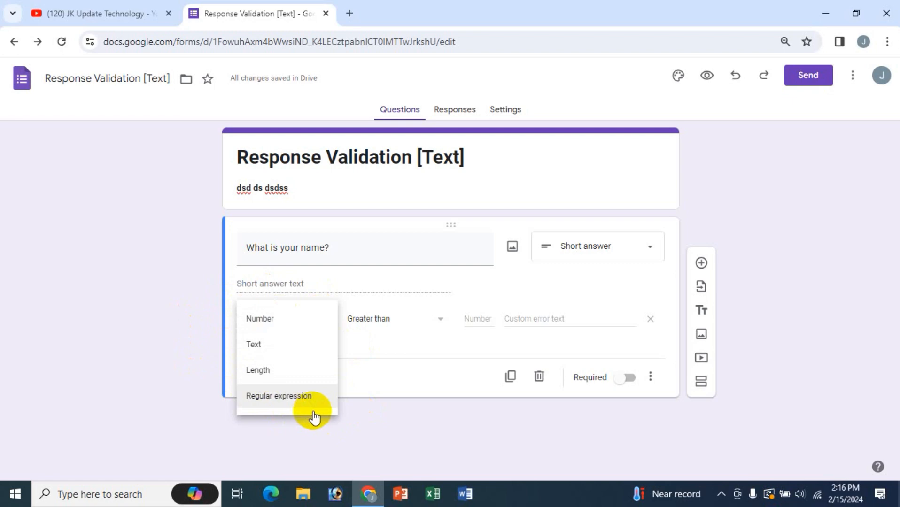
{"action": "left_click", "coordinate": [252, 348]}
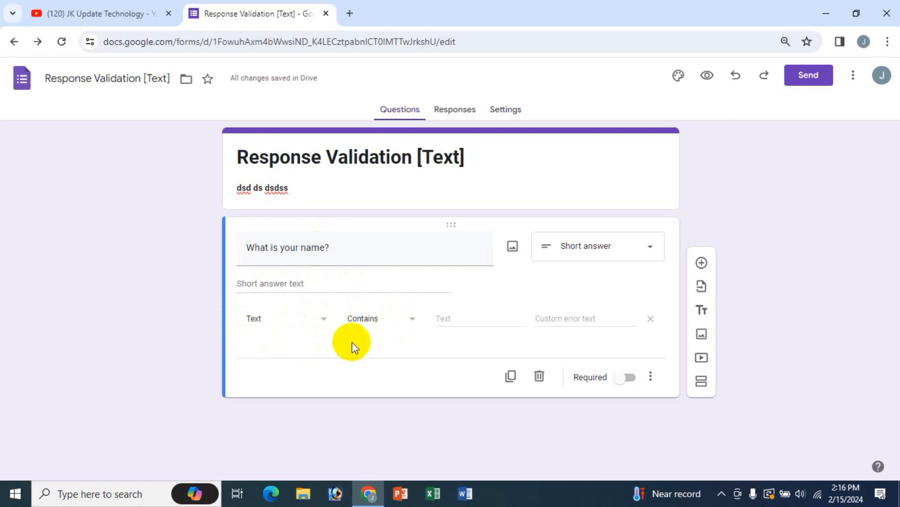
{"action": "left_click", "coordinate": [412, 327]}
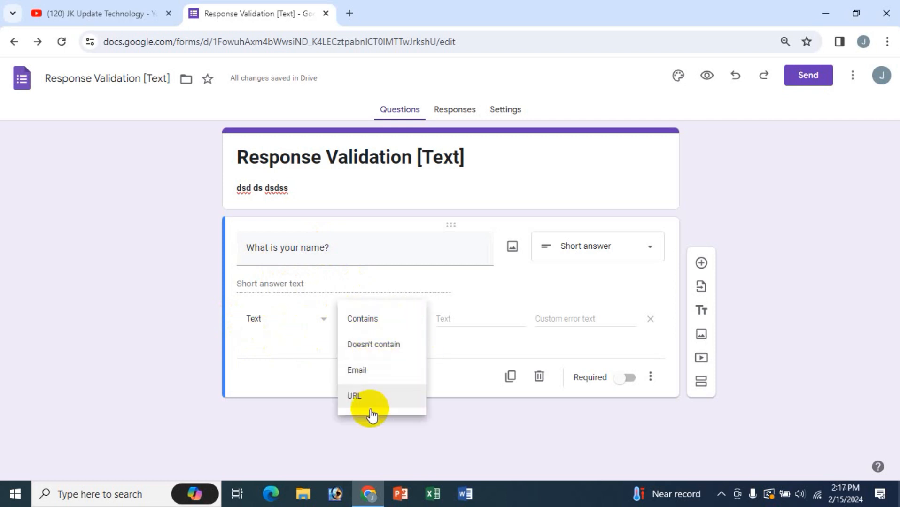
{"action": "left_click", "coordinate": [379, 319]}
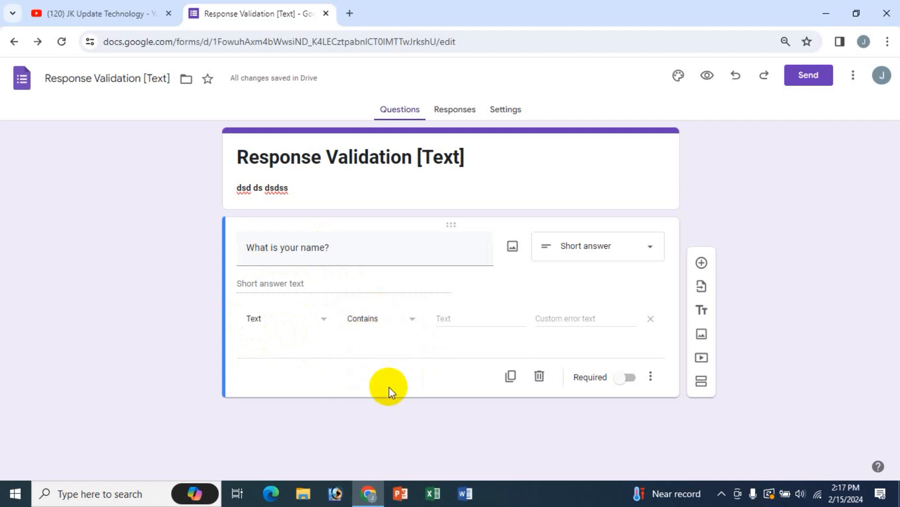
{"action": "left_click", "coordinate": [446, 319]}
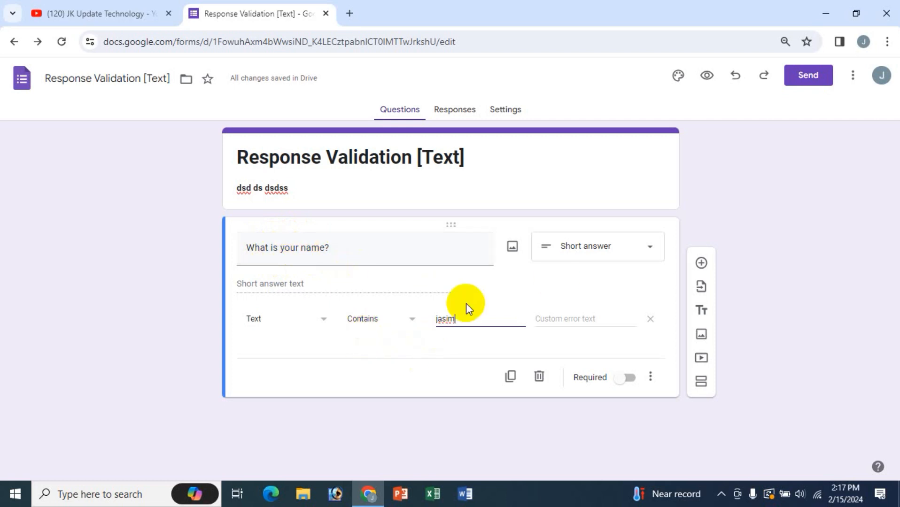
{"action": "left_click", "coordinate": [707, 81]}
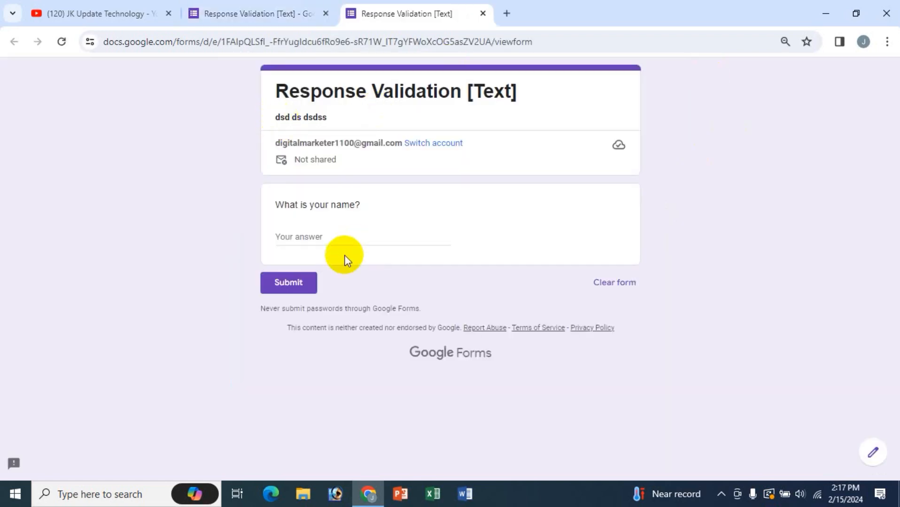
- Enter several test names in the preview's name field, checking the validation error after each
{"action": "left_click", "coordinate": [305, 234]}
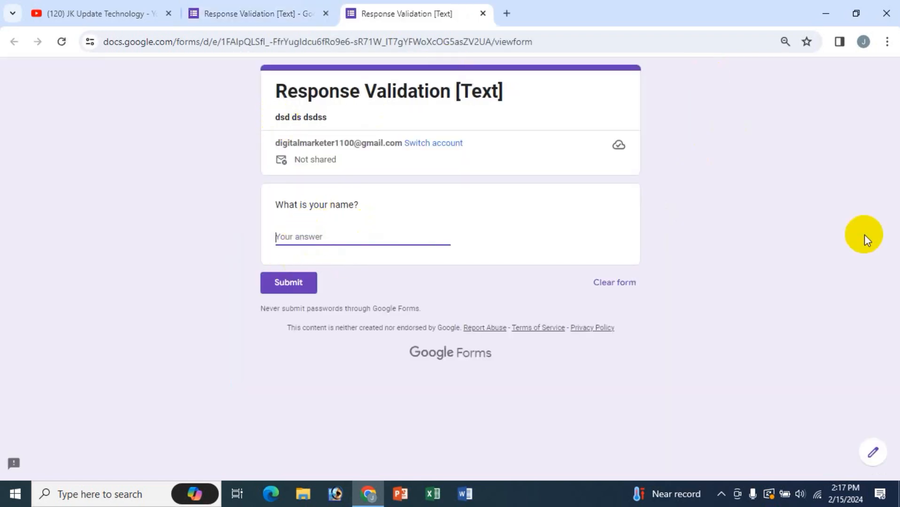
{"action": "type", "text": "karim"}
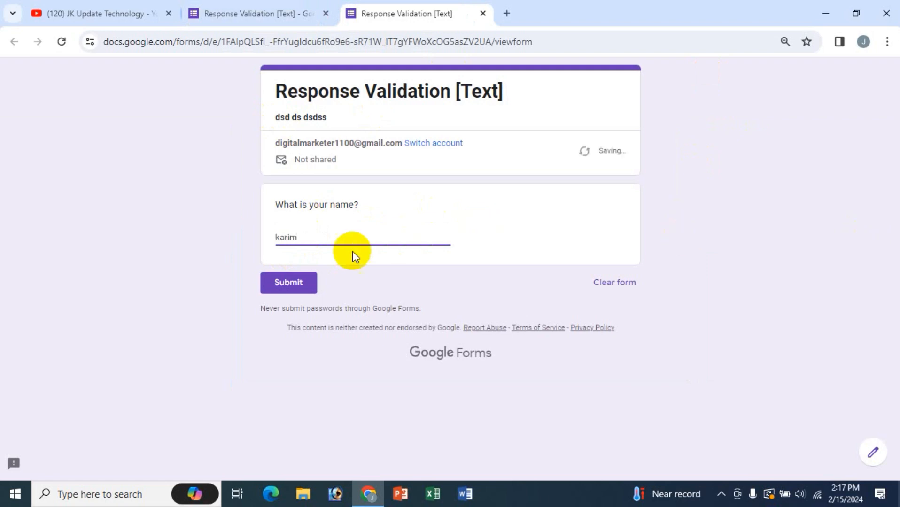
{"action": "left_click", "coordinate": [334, 255]}
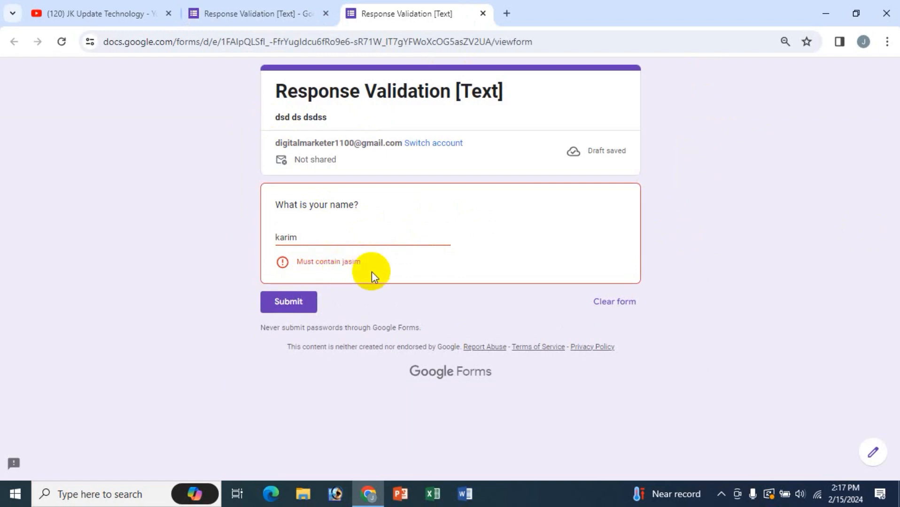
{"action": "left_click_drag", "start_coordinate": [335, 236], "coordinate": [236, 230]}
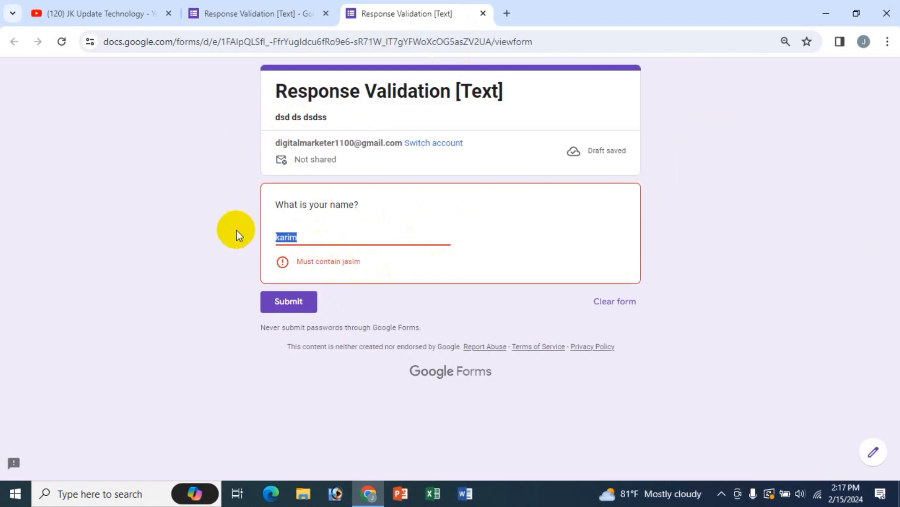
{"action": "type", "text": "jasim"}
{"action": "left_click", "coordinate": [360, 263]}
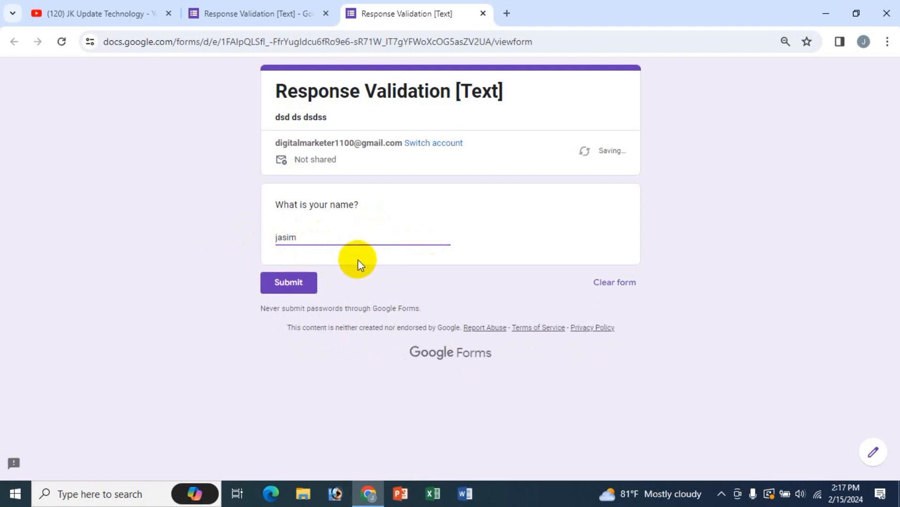
{"action": "key", "text": "ctrl+a"}
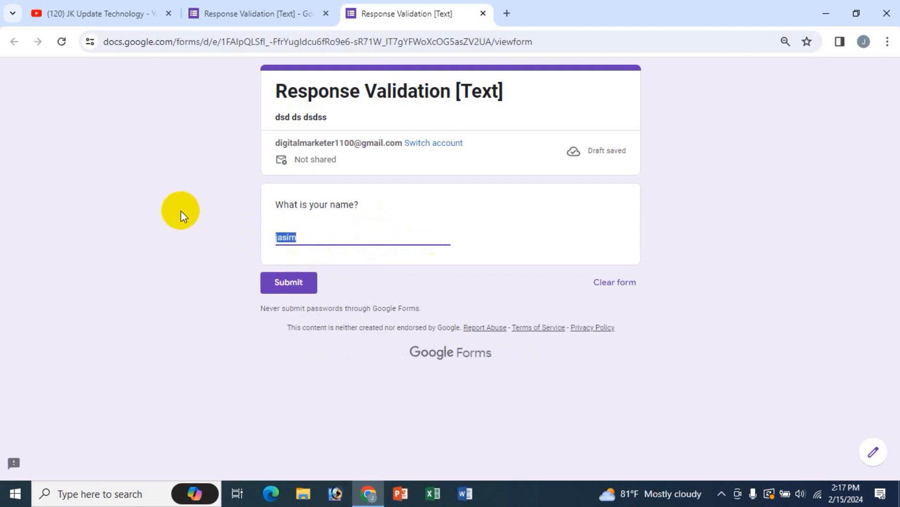
{"action": "type", "text": "hasan"}
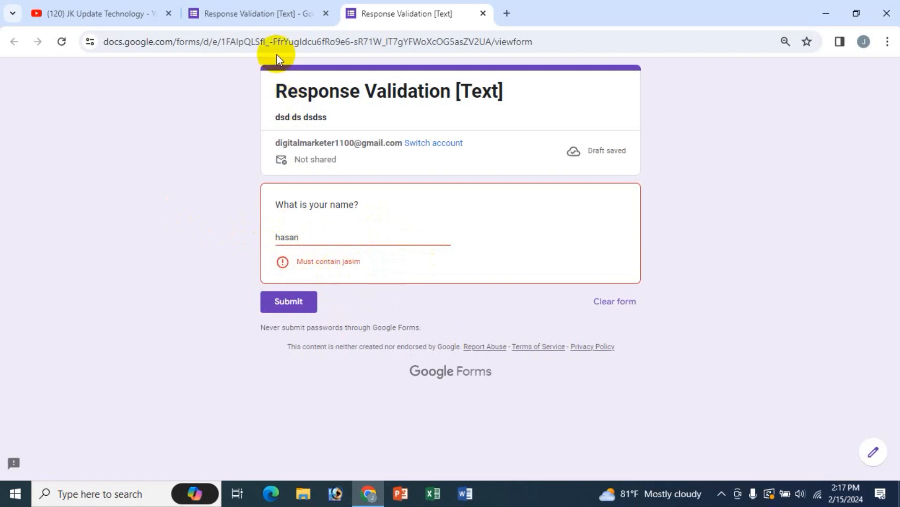
{"action": "left_click", "coordinate": [267, 14]}
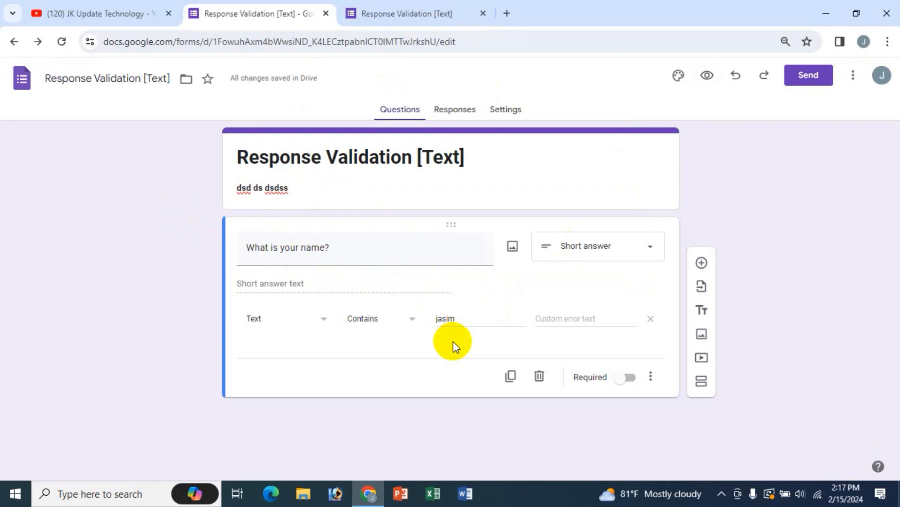
- Set the custom error text to 'Invalid Text' and reload the preview
{"action": "left_click", "coordinate": [566, 319]}
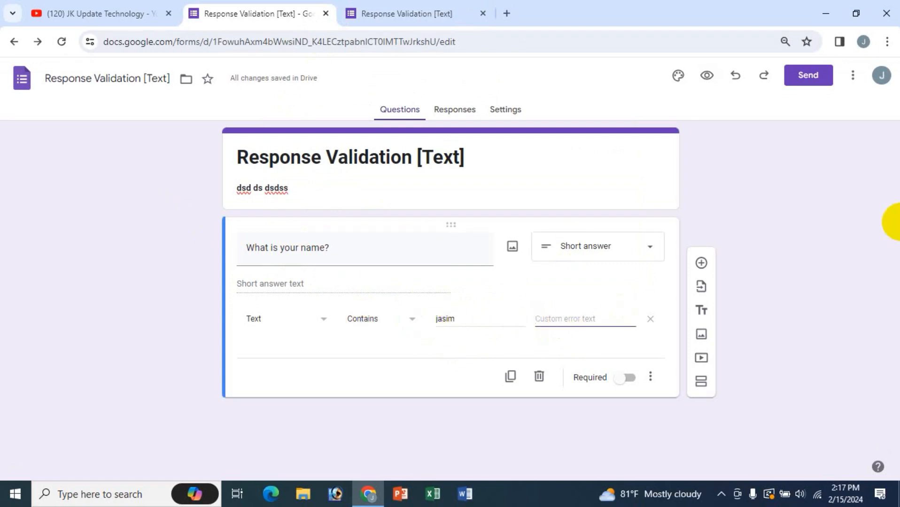
{"action": "type", "text": "Invalid Text"}
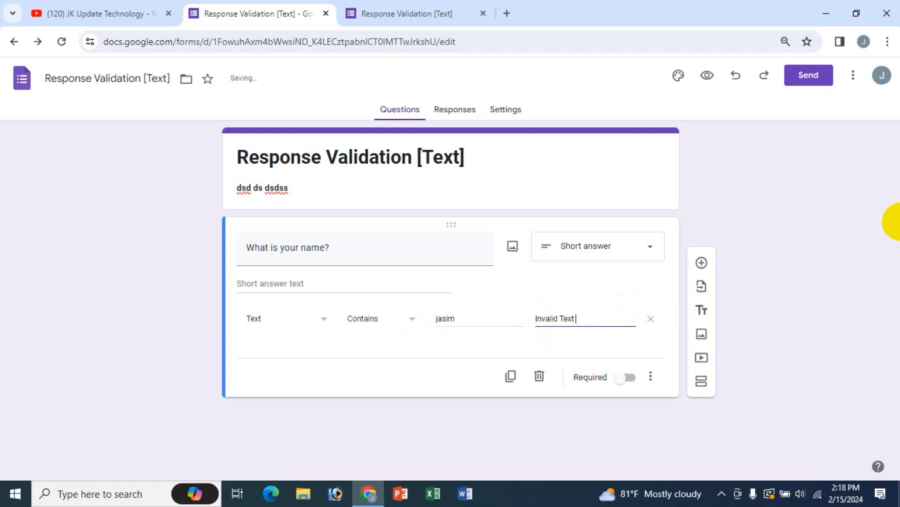
{"action": "left_click", "coordinate": [425, 15]}
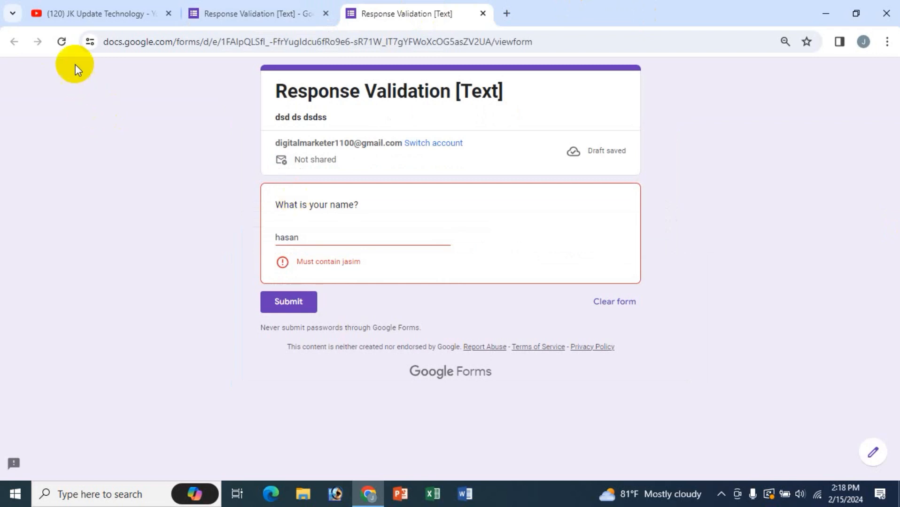
{"action": "left_click", "coordinate": [63, 44]}
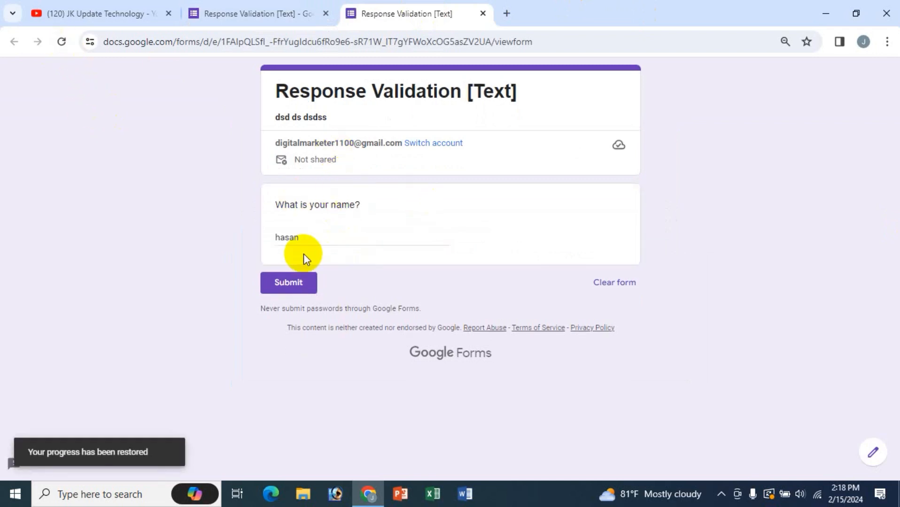
- Confirm a wrong name shows 'Invalid Text' and the required name passes
{"action": "left_click", "coordinate": [315, 237]}
{"action": "left_click", "coordinate": [272, 235]}
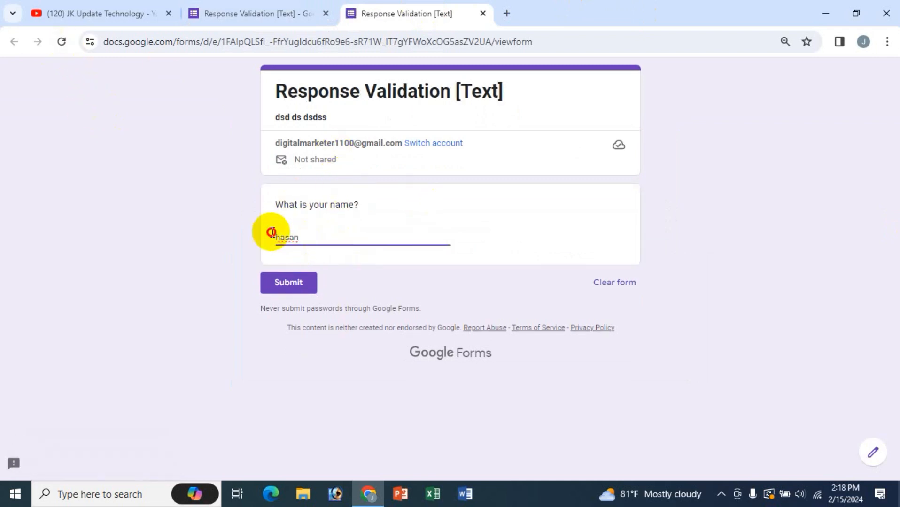
{"action": "left_click_drag", "start_coordinate": [272, 233], "coordinate": [834, 230]}
{"action": "type", "text": "karim"}
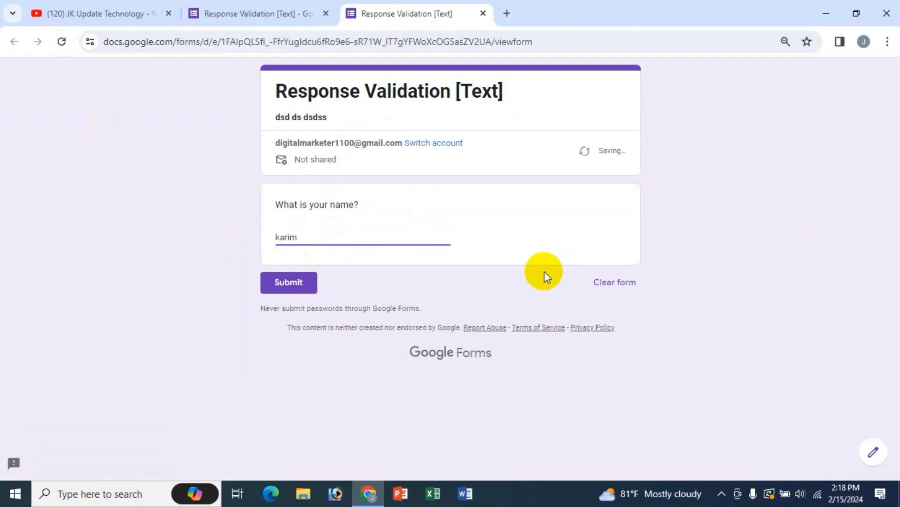
{"action": "left_click", "coordinate": [338, 258]}
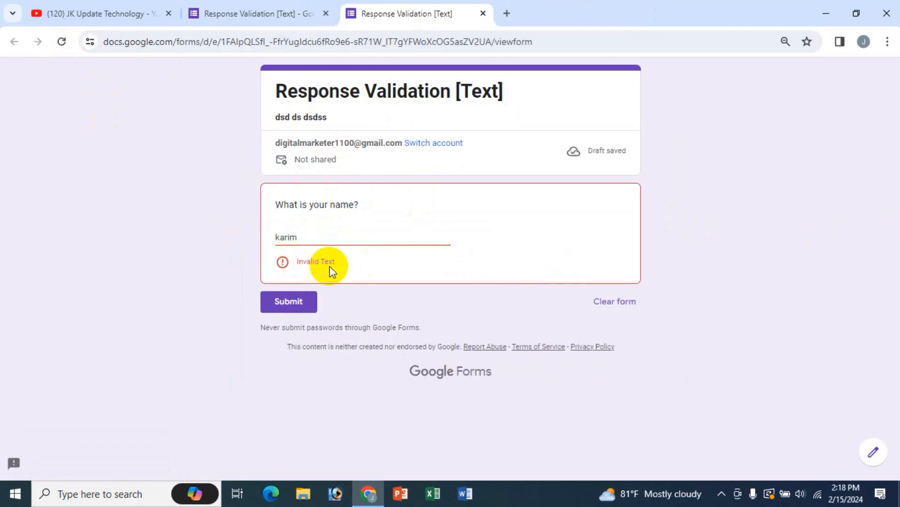
{"action": "left_click_drag", "start_coordinate": [319, 236], "coordinate": [252, 220]}
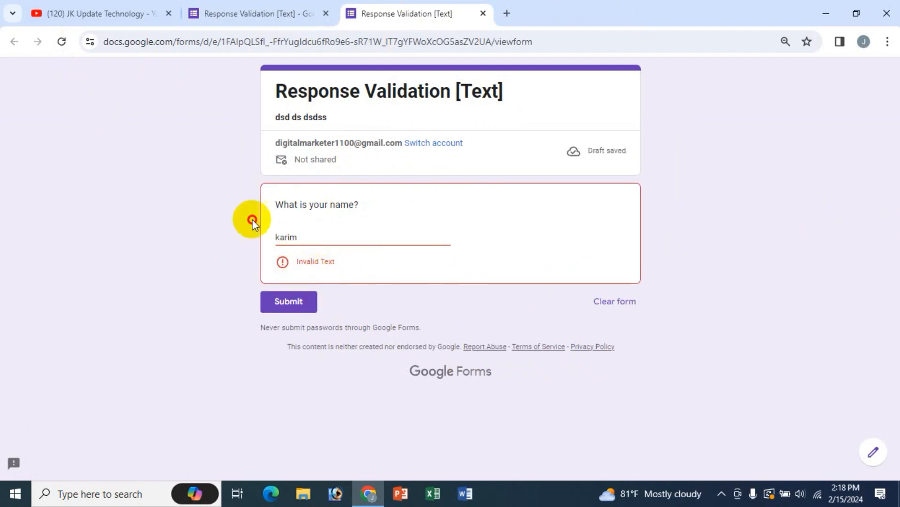
{"action": "type", "text": "jasim"}
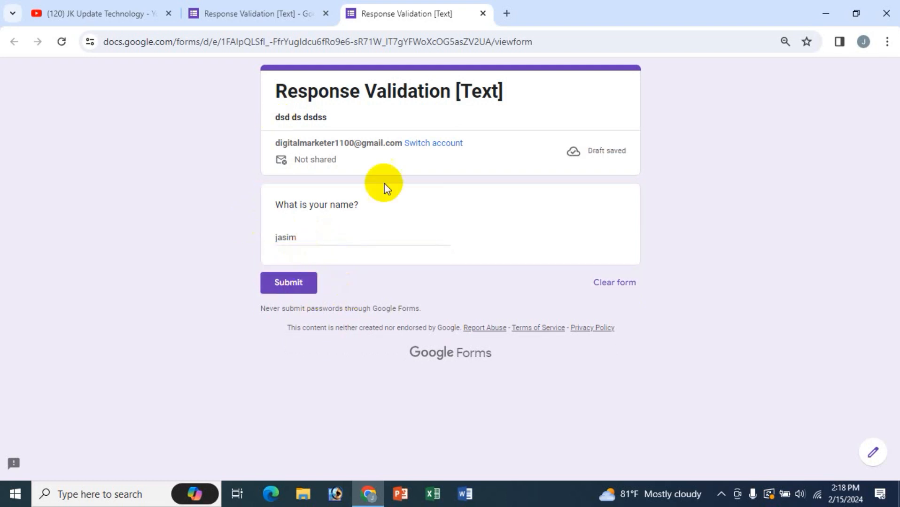
{"action": "left_click", "coordinate": [263, 11]}
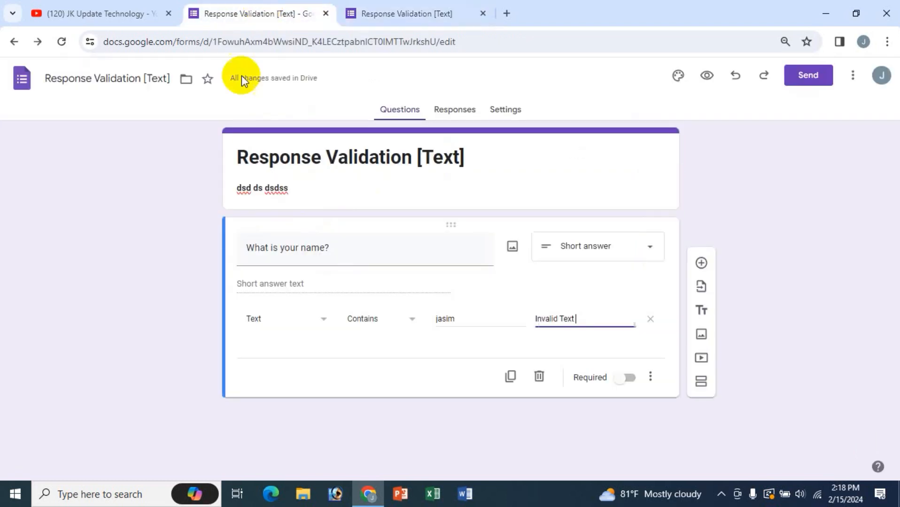
- Change the validation condition to Doesn't contain and return to the preview
{"action": "left_click", "coordinate": [408, 327]}
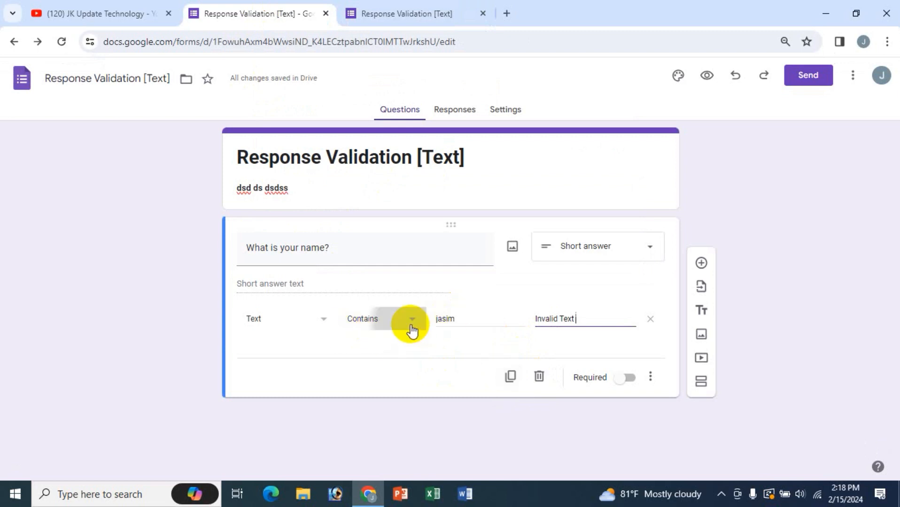
{"action": "left_click", "coordinate": [373, 345]}
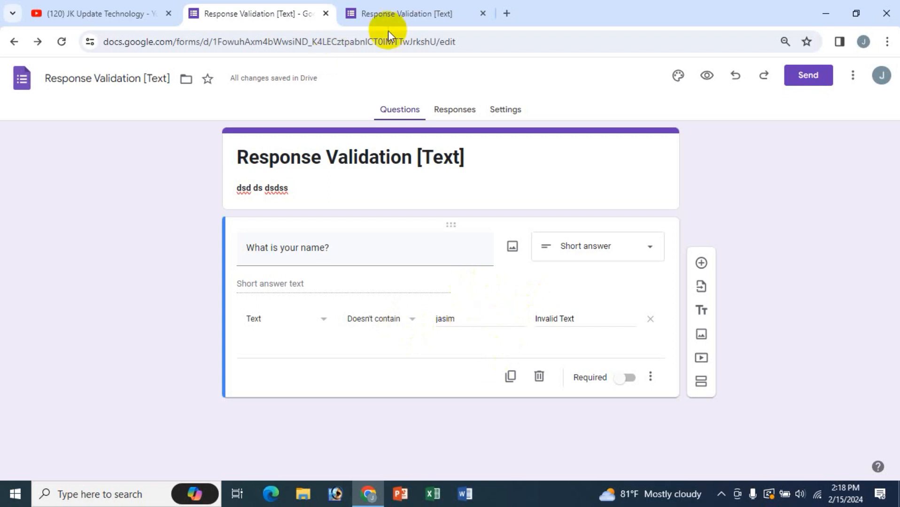
{"action": "left_click", "coordinate": [400, 14]}
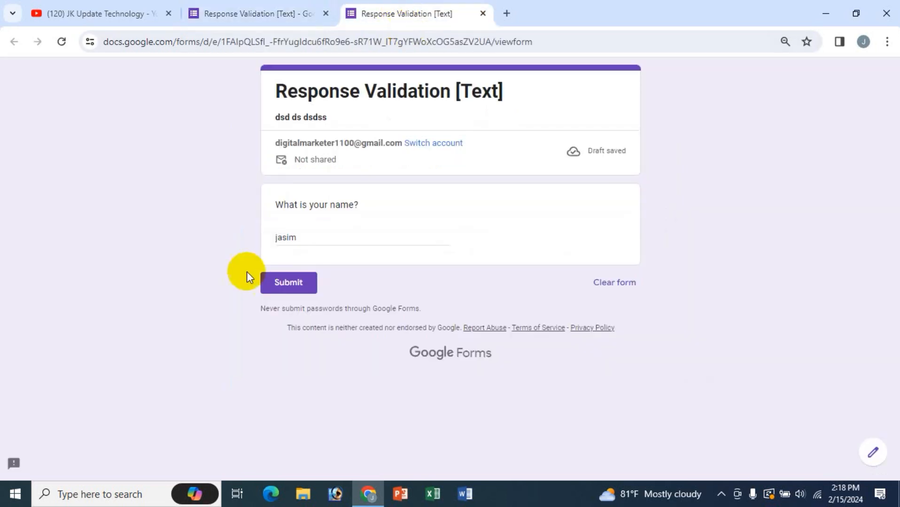
- Reload the preview and check the name field's validation with a first answer
{"action": "left_click", "coordinate": [64, 41]}
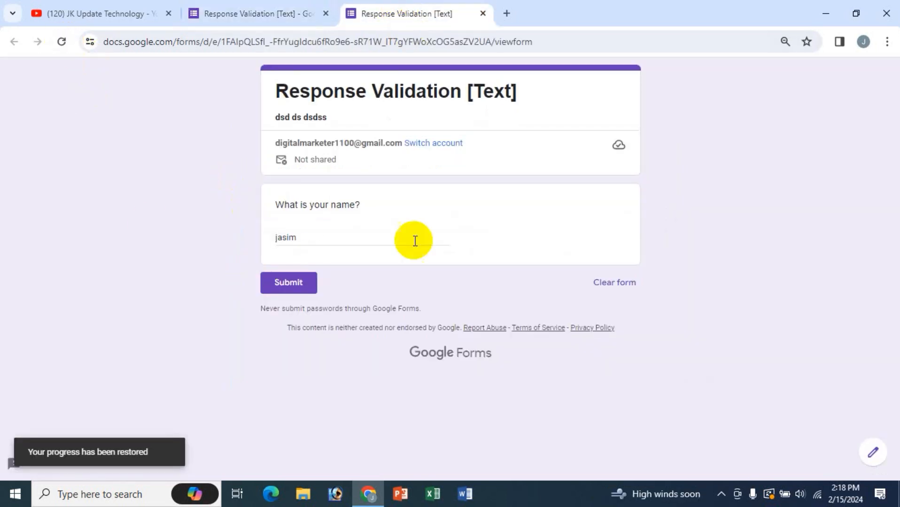
{"action": "left_click", "coordinate": [320, 239]}
{"action": "left_click", "coordinate": [321, 255]}
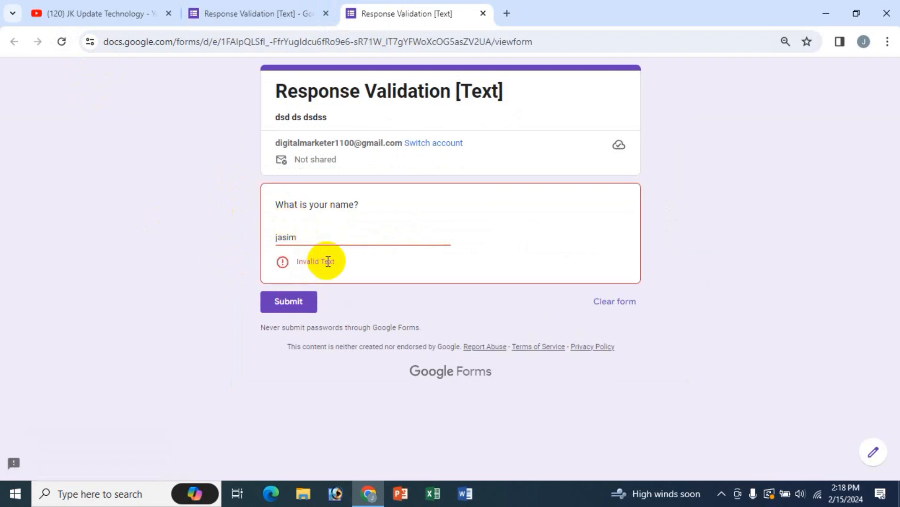
{"action": "double_click", "coordinate": [317, 236]}
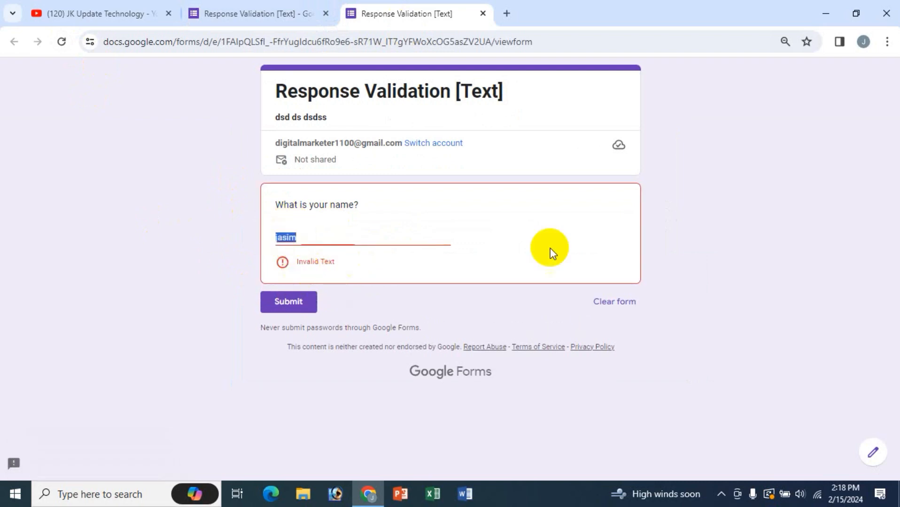
{"action": "type", "text": "karim"}
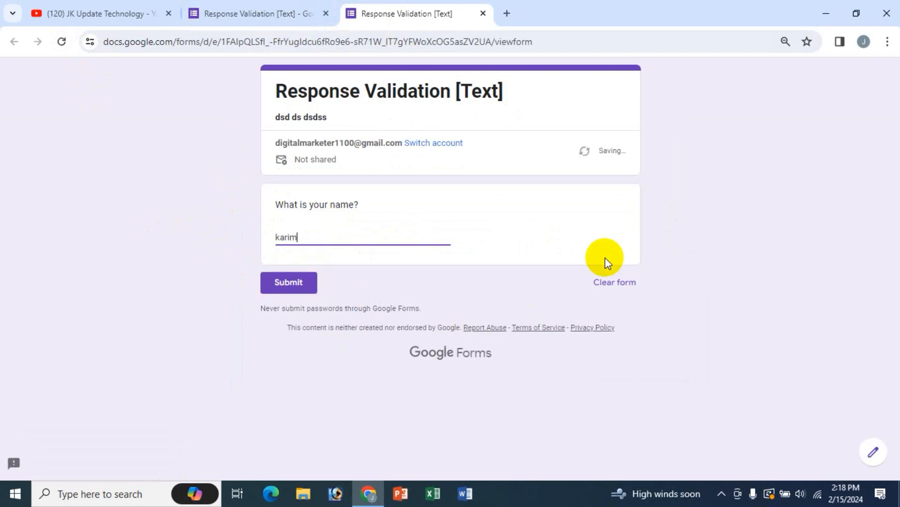
{"action": "left_click", "coordinate": [372, 257]}
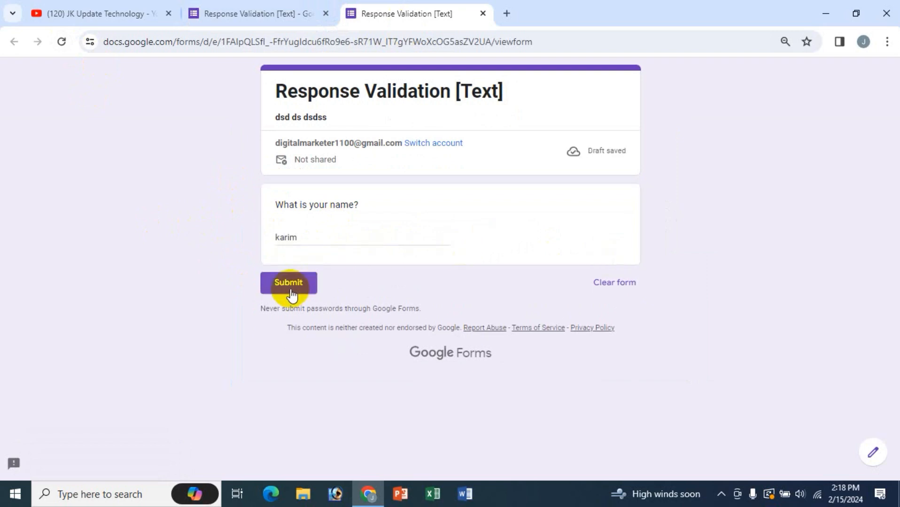
- Try more names to confirm others pass and the excluded name shows 'Invalid Text'
{"action": "double_click", "coordinate": [282, 237]}
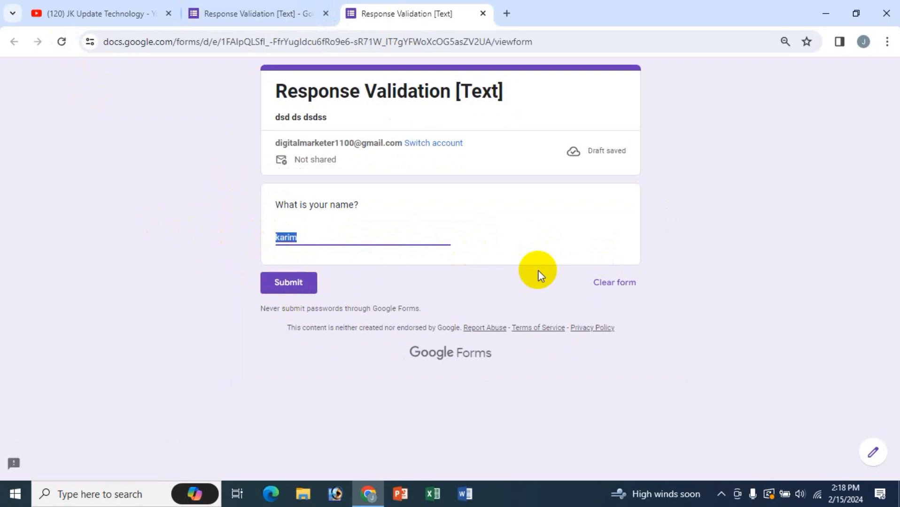
{"action": "type", "text": "hasan"}
{"action": "left_click", "coordinate": [403, 261]}
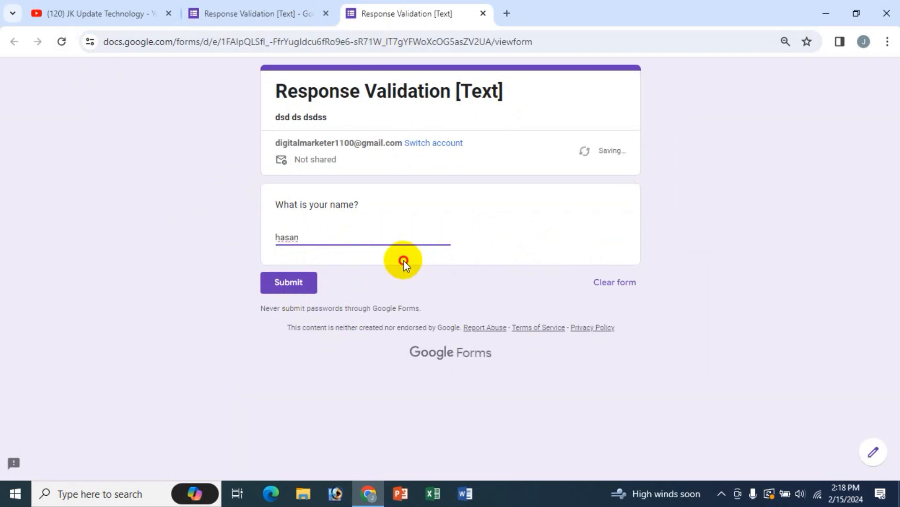
{"action": "double_click", "coordinate": [282, 238]}
{"action": "type", "text": "ha"}
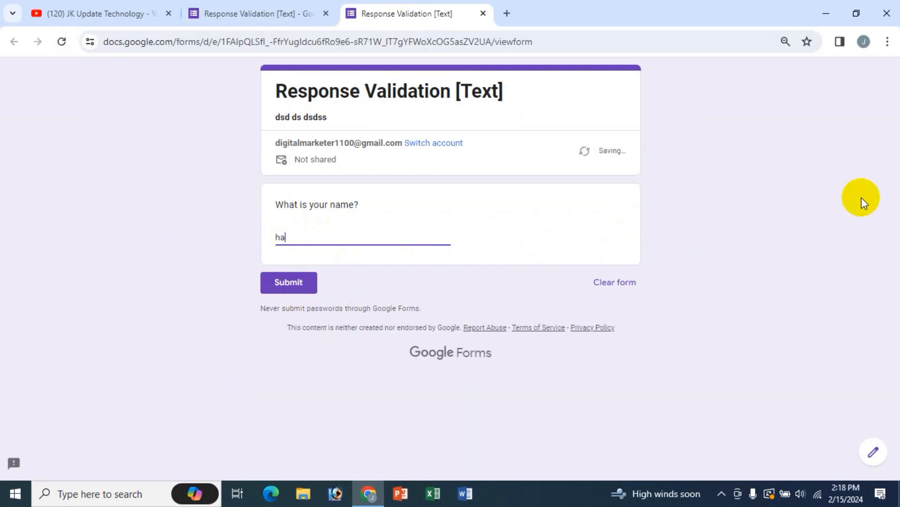
{"action": "key", "text": "BackSpace"}
{"action": "key", "text": "BackSpace"}
{"action": "type", "text": "jasim"}
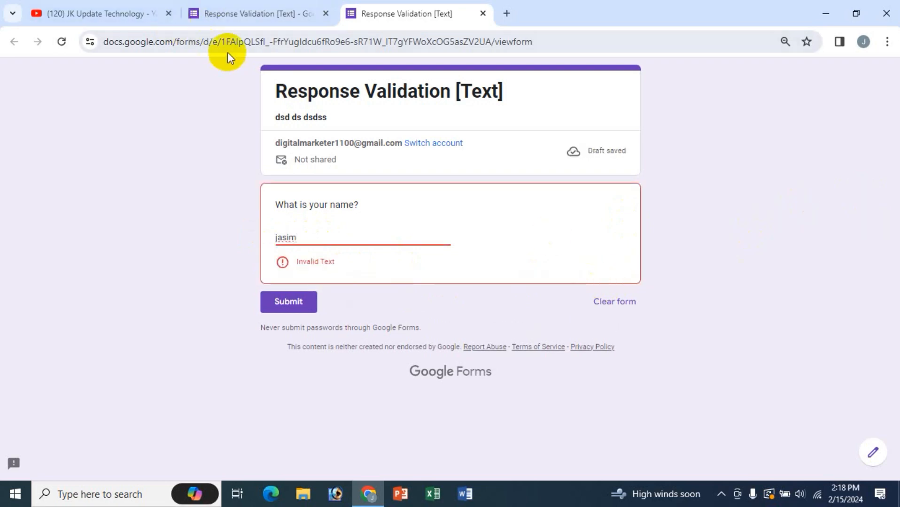
{"action": "left_click", "coordinate": [254, 14]}
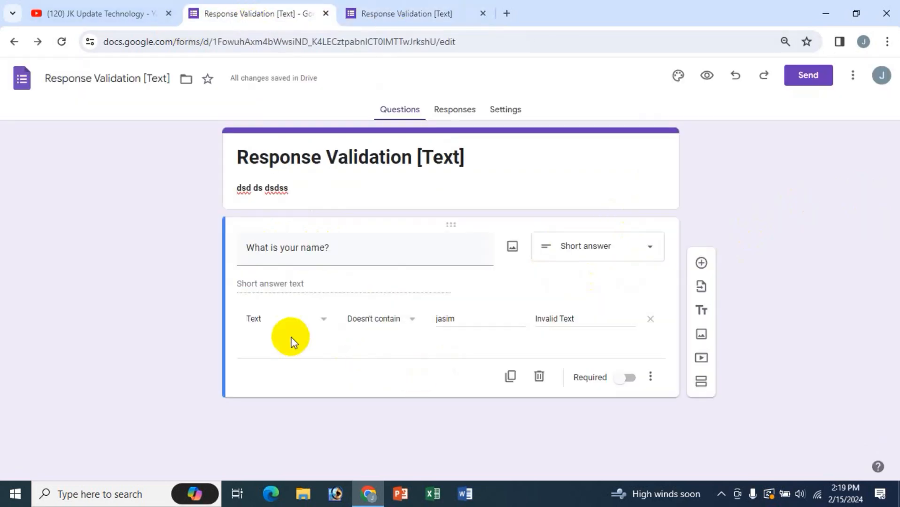
- Rename the question to 'Your Email Address'
{"action": "left_click", "coordinate": [404, 324]}
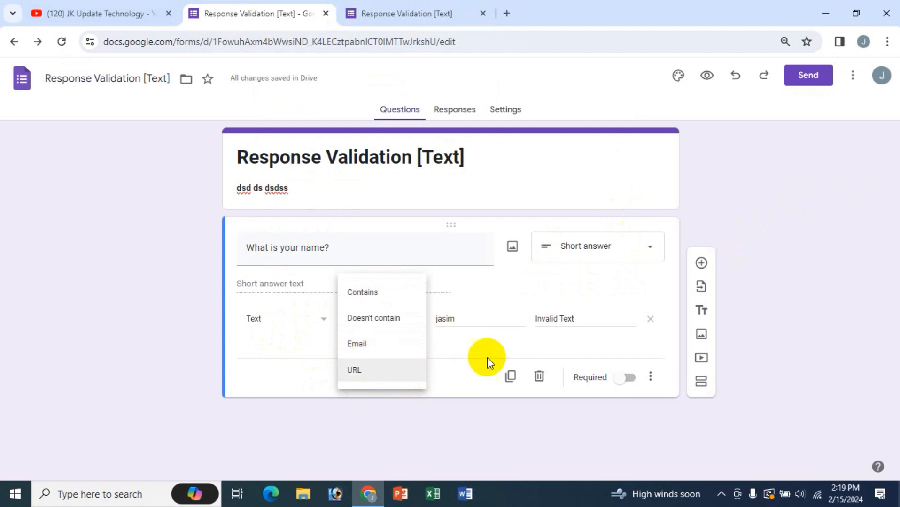
{"action": "left_click", "coordinate": [463, 355]}
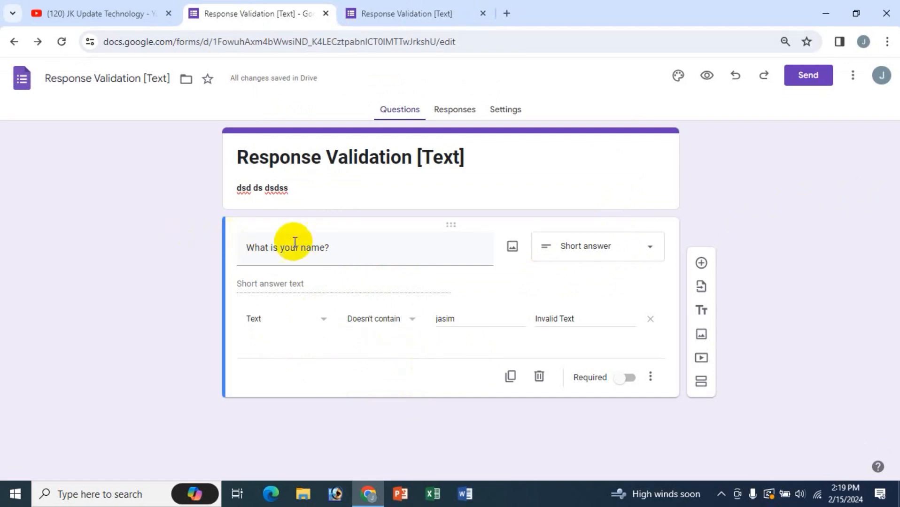
{"action": "left_click", "coordinate": [341, 252]}
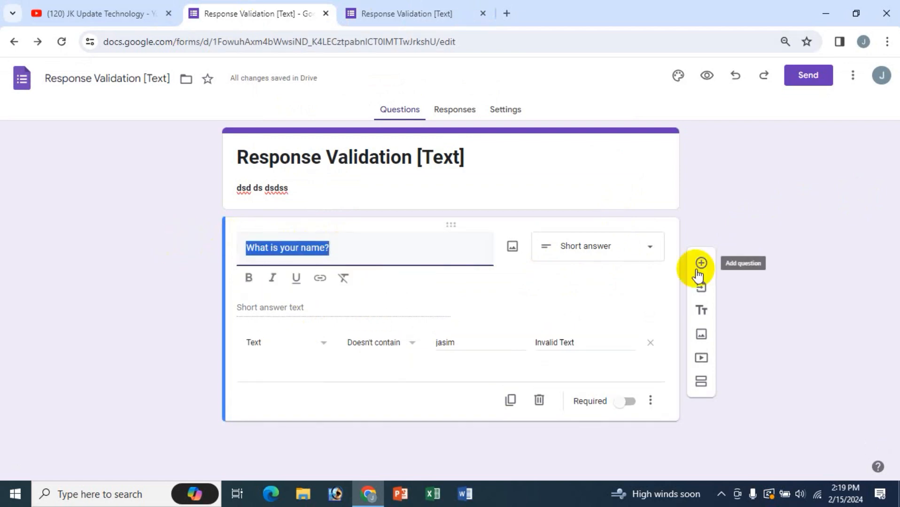
{"action": "type", "text": "Your Emai"}
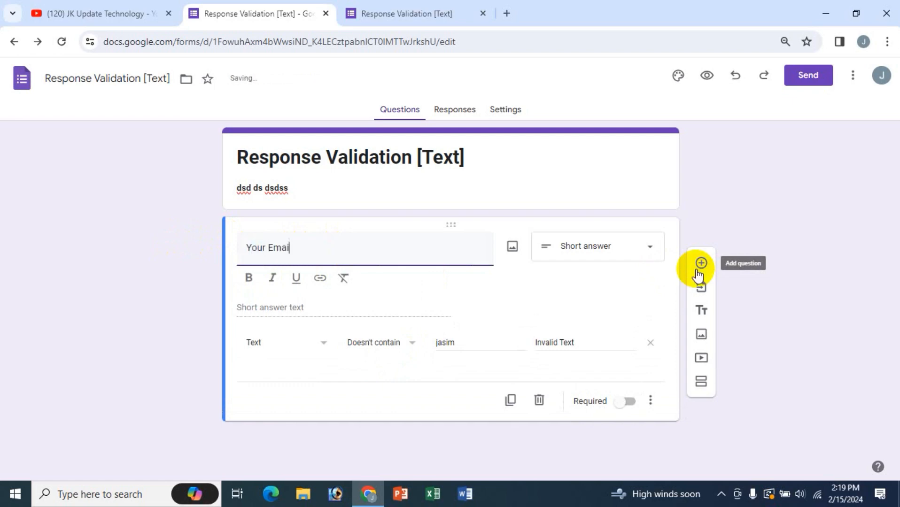
{"action": "type", "text": "l Address"}
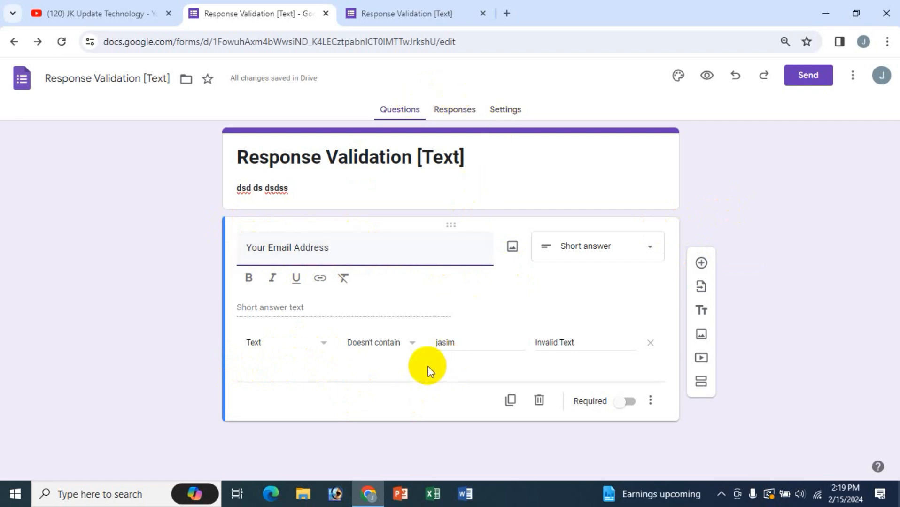
- Turn off response validation for the question and go to the preview
{"action": "left_click", "coordinate": [398, 347]}
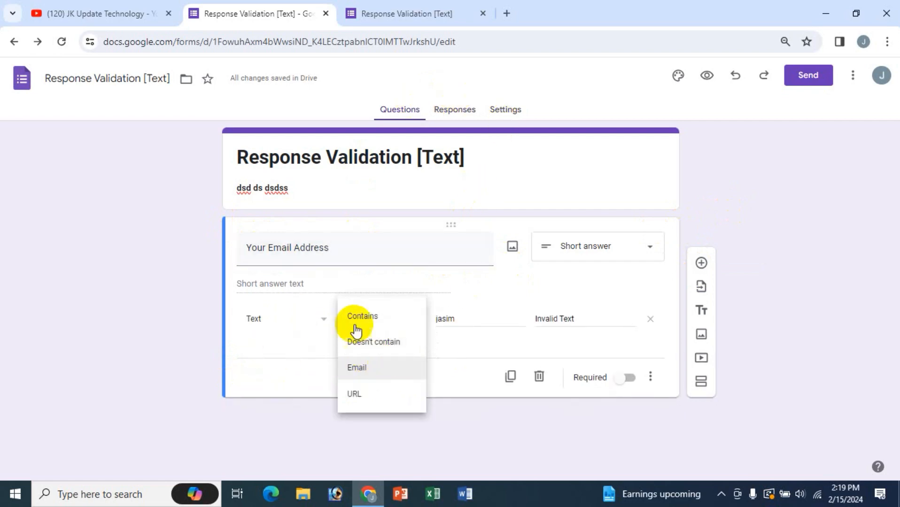
{"action": "left_click", "coordinate": [307, 329]}
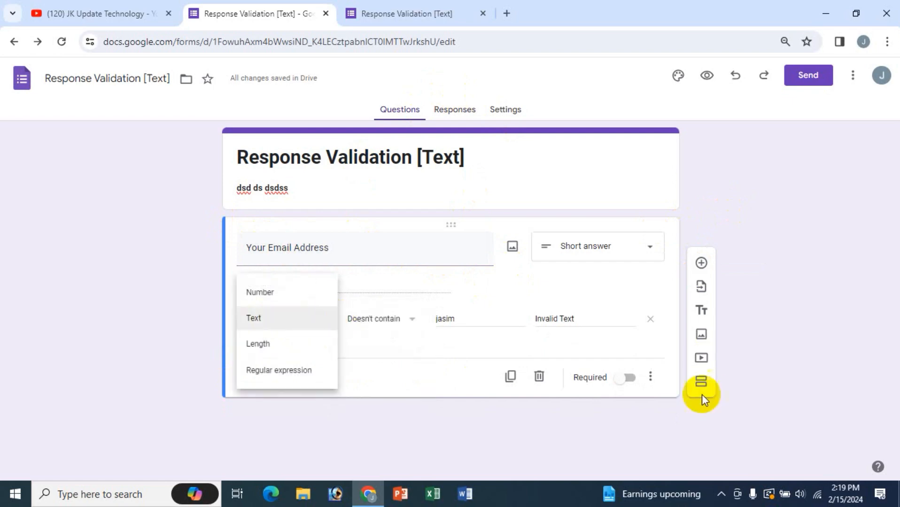
{"action": "left_click", "coordinate": [651, 378]}
{"action": "left_click", "coordinate": [682, 451]}
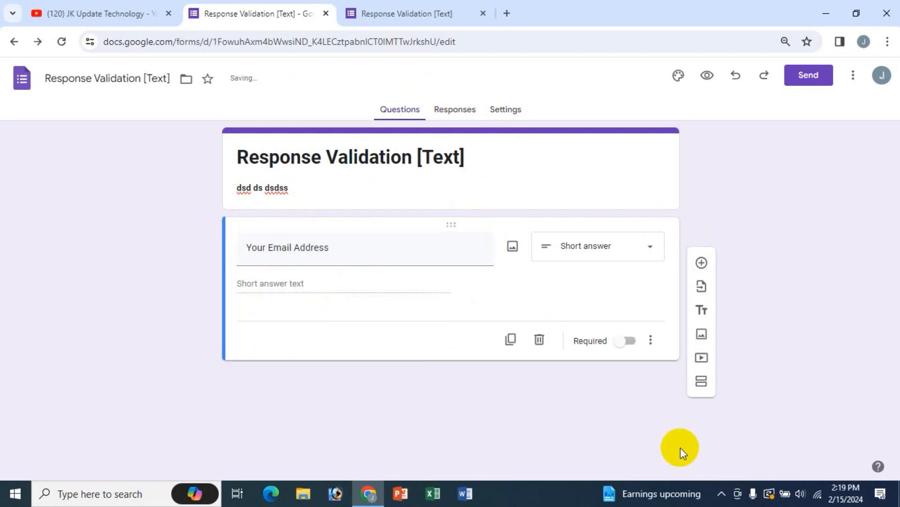
{"action": "left_click", "coordinate": [406, 12]}
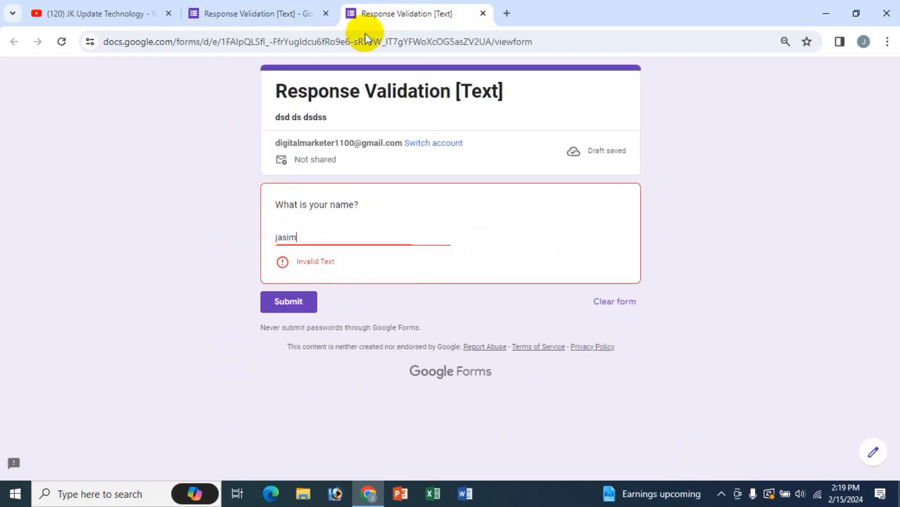
- Reload the preview and confirm the non-email answer 'fsfsfsddfs' is accepted without an error
{"action": "left_click", "coordinate": [61, 41]}
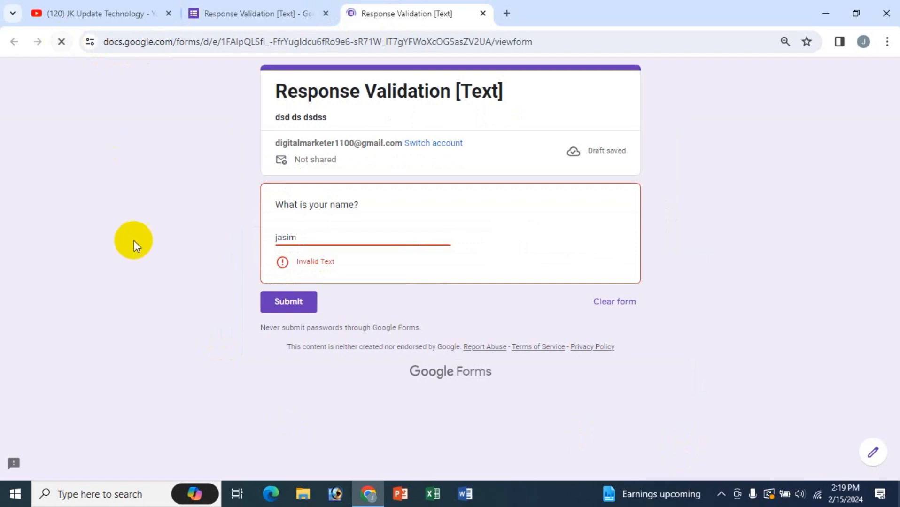
{"action": "left_click", "coordinate": [301, 235]}
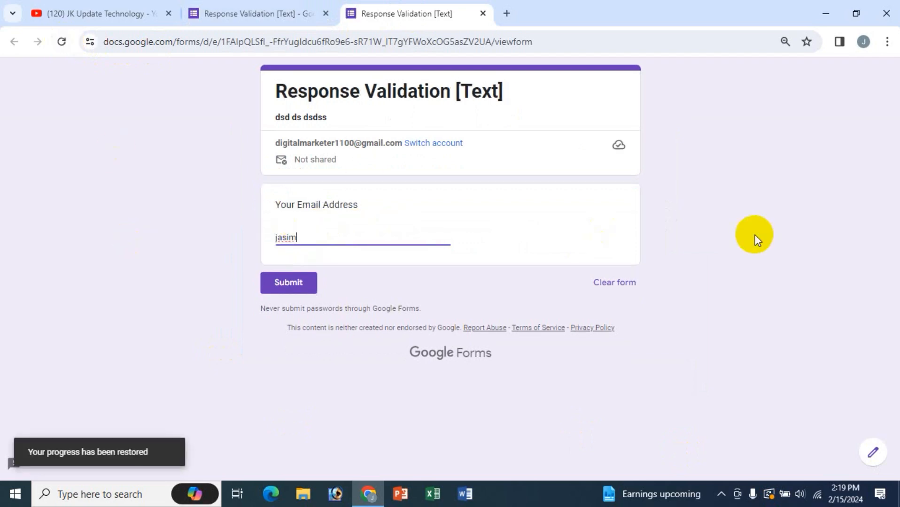
{"action": "type", "text": "fsfsfsddfs"}
{"action": "left_click", "coordinate": [355, 270]}
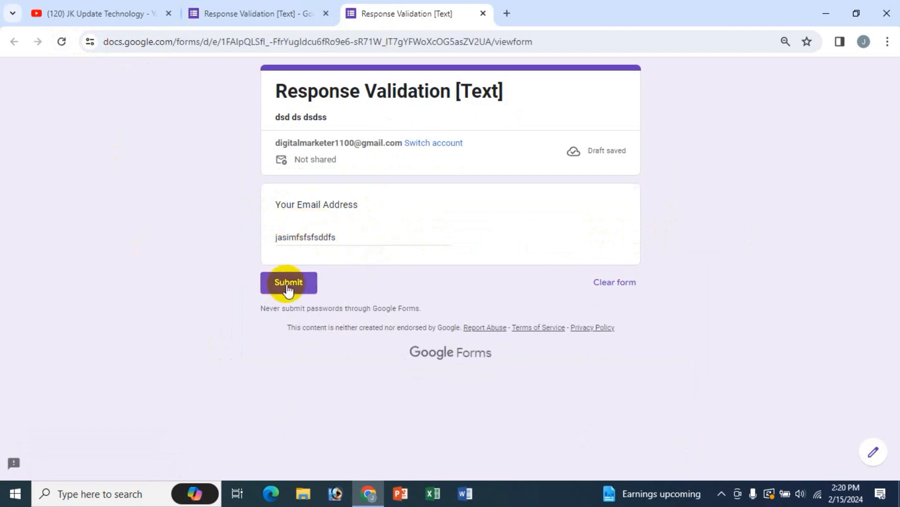
{"action": "left_click", "coordinate": [291, 14]}
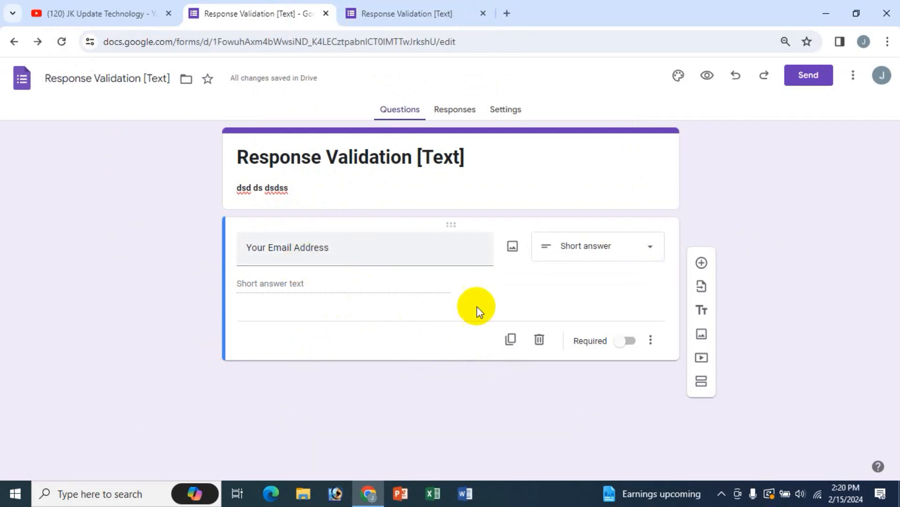
- Turn on response validation for the email question, set to Text > Email
{"action": "left_click", "coordinate": [652, 348]}
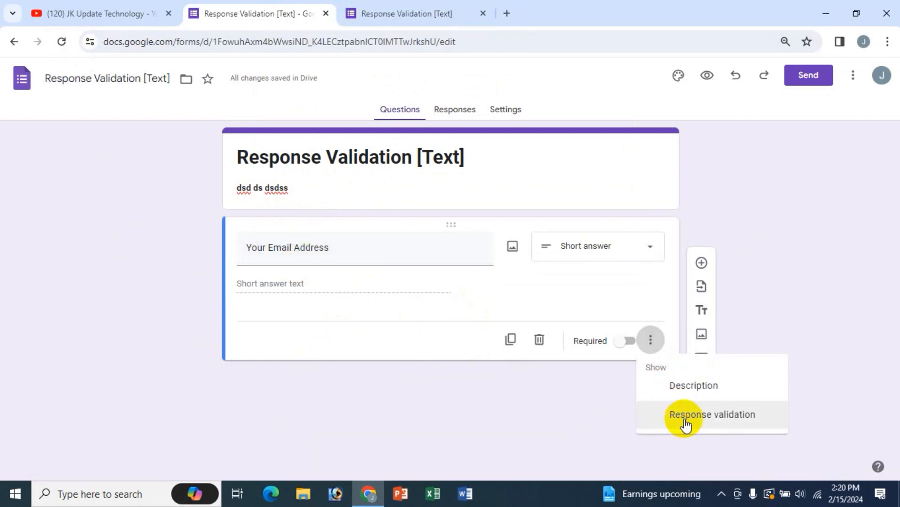
{"action": "left_click", "coordinate": [683, 426]}
{"action": "left_click", "coordinate": [295, 331]}
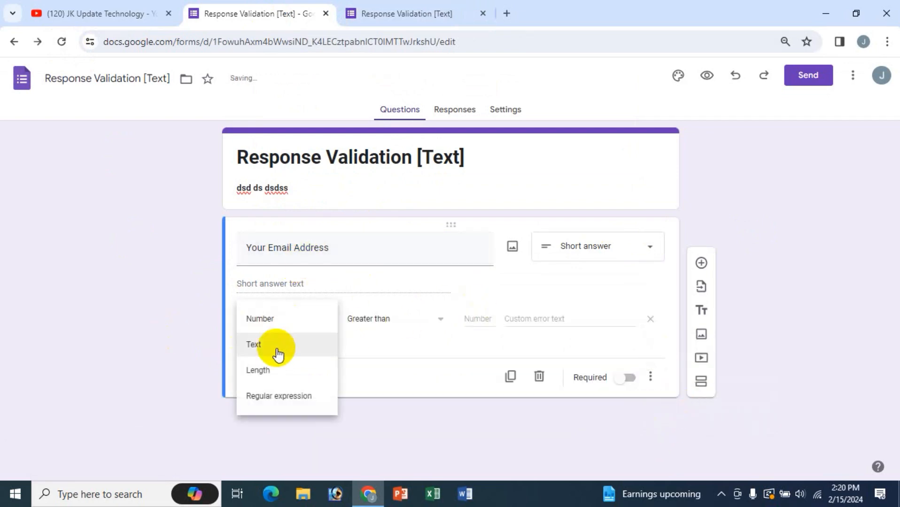
{"action": "left_click", "coordinate": [276, 350]}
{"action": "left_click", "coordinate": [400, 323]}
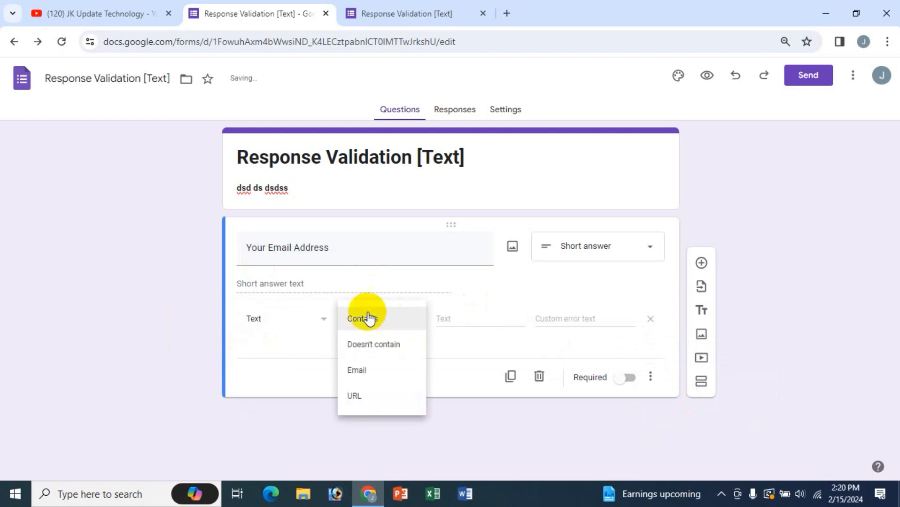
{"action": "left_click", "coordinate": [365, 377]}
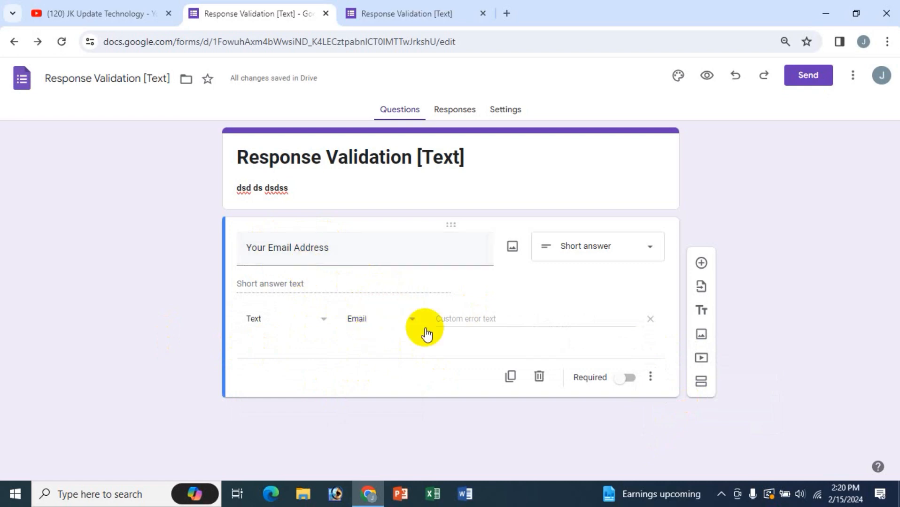
- Enter 'incorrect email address' as the custom error text and view the preview
{"action": "left_click", "coordinate": [477, 322]}
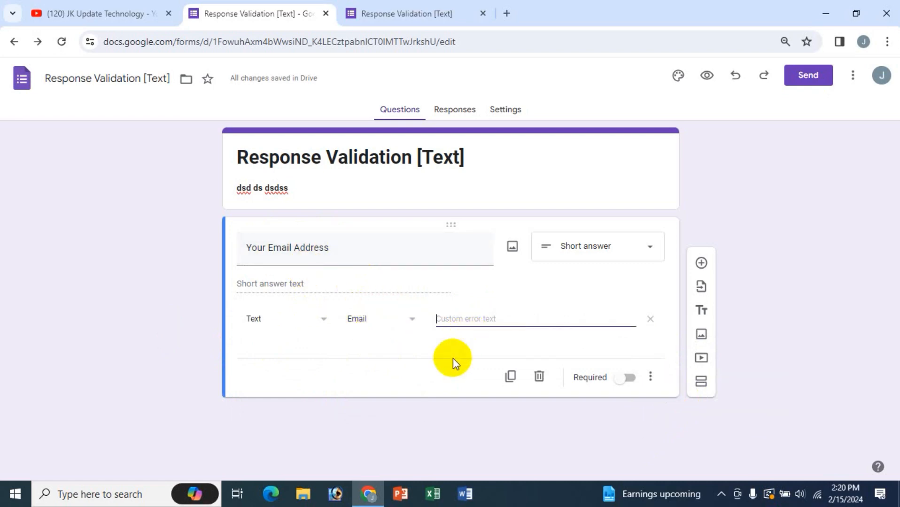
{"action": "type", "text": "dsd"}
{"action": "key", "text": "BackSpace"}
{"action": "key", "text": "BackSpace"}
{"action": "key", "text": "BackSpace"}
{"action": "type", "text": "incorrect email address"}
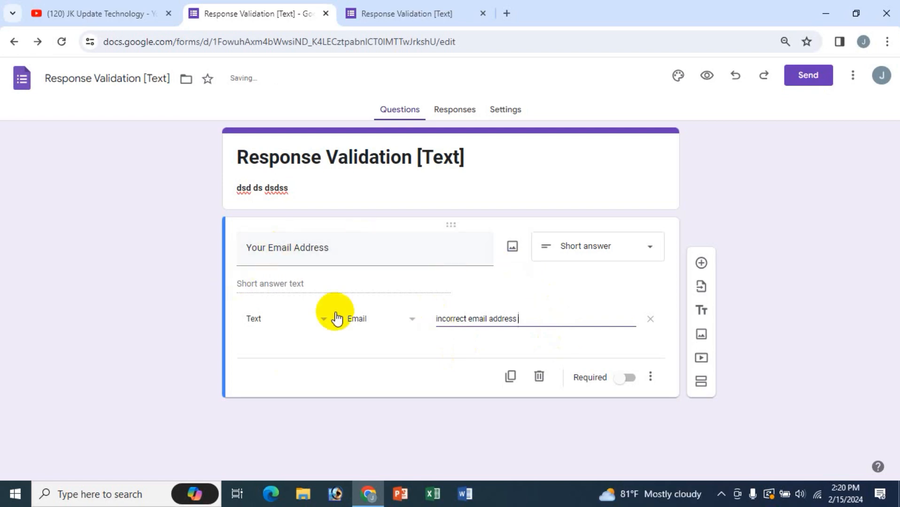
{"action": "left_click", "coordinate": [394, 13]}
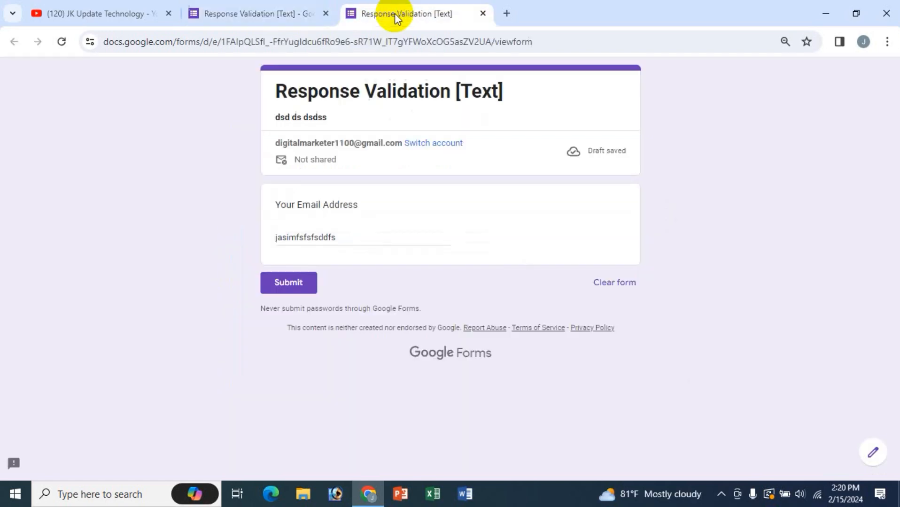
- Reload the preview and enter 'dsdf' to trigger the 'incorrect email address' error
{"action": "left_click", "coordinate": [252, 13]}
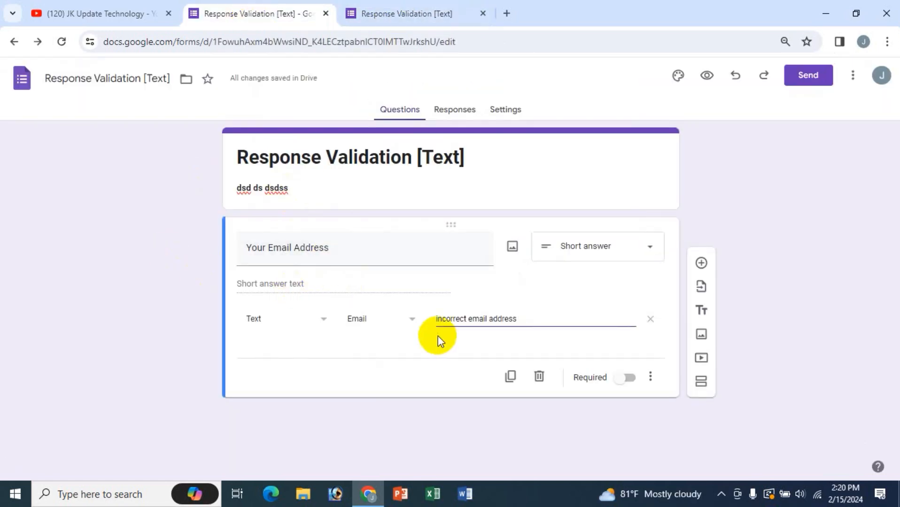
{"action": "left_click", "coordinate": [420, 15]}
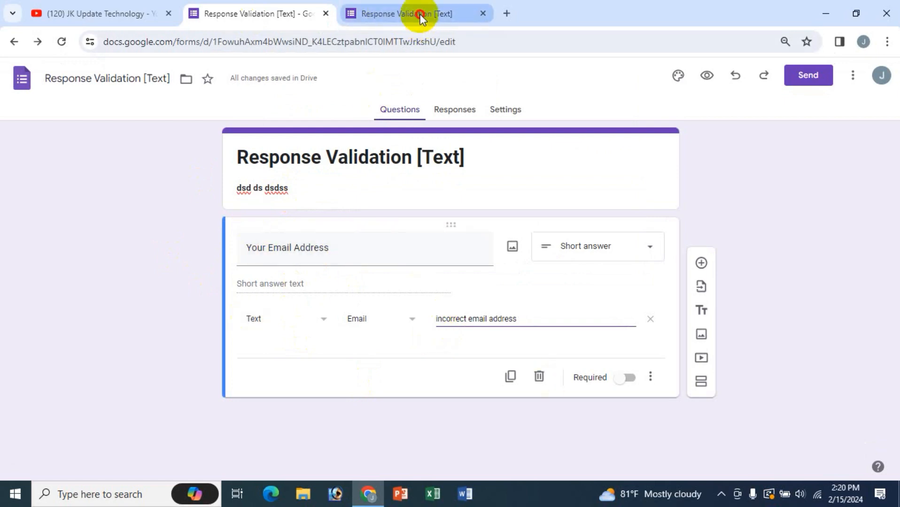
{"action": "left_click", "coordinate": [61, 42]}
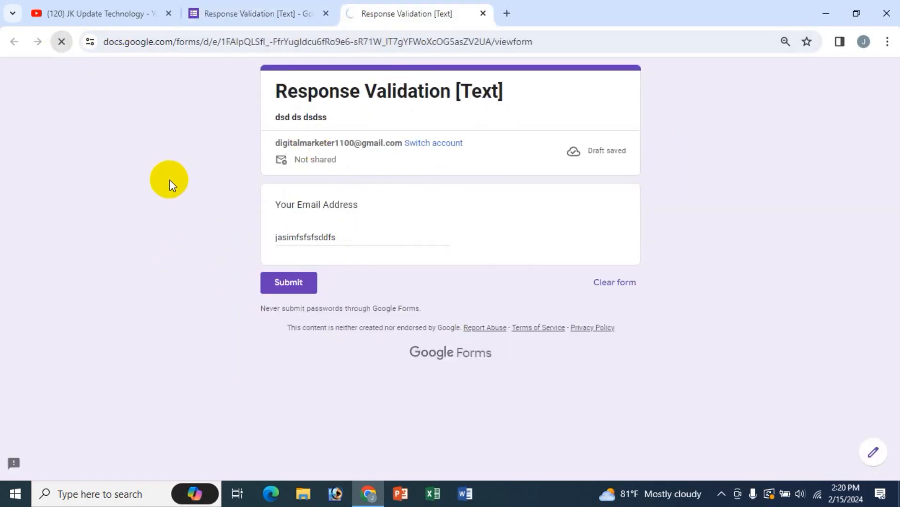
{"action": "double_click", "coordinate": [360, 241]}
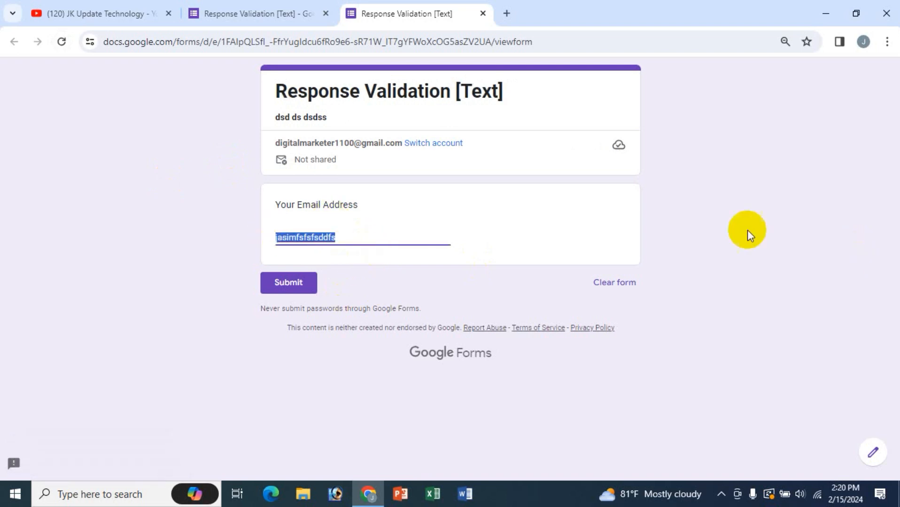
{"action": "type", "text": "dsdfs"}
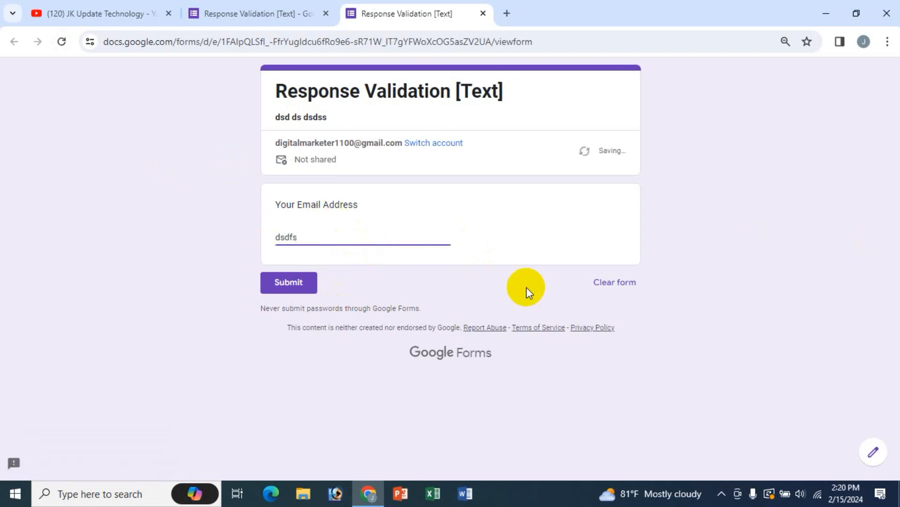
{"action": "left_click", "coordinate": [379, 272]}
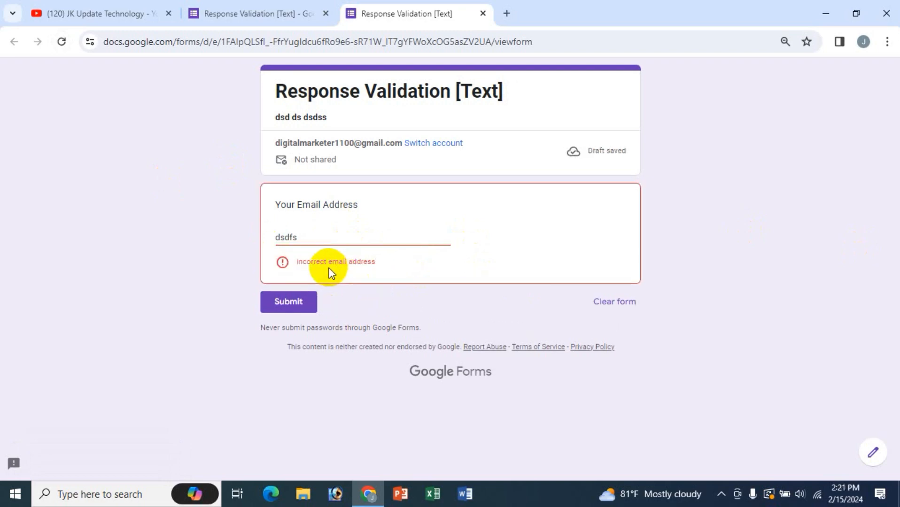
- Test an email address using '-com', then fix it to '.com' so it is accepted
{"action": "left_click", "coordinate": [323, 236]}
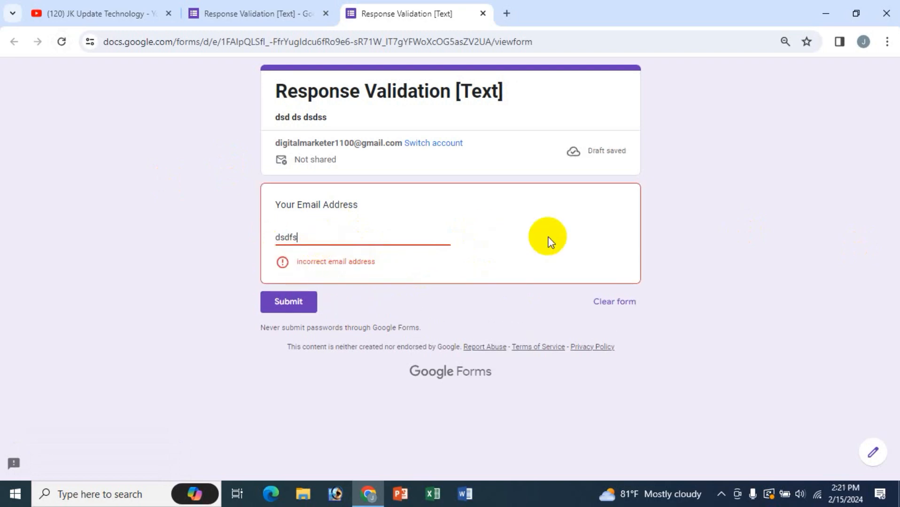
{"action": "key", "text": "ctrl+a"}
{"action": "key", "text": "BackSpace"}
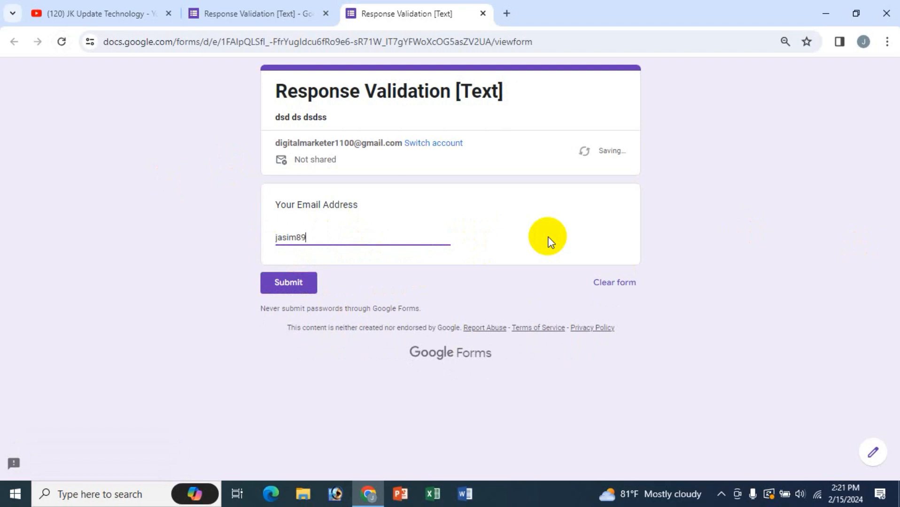
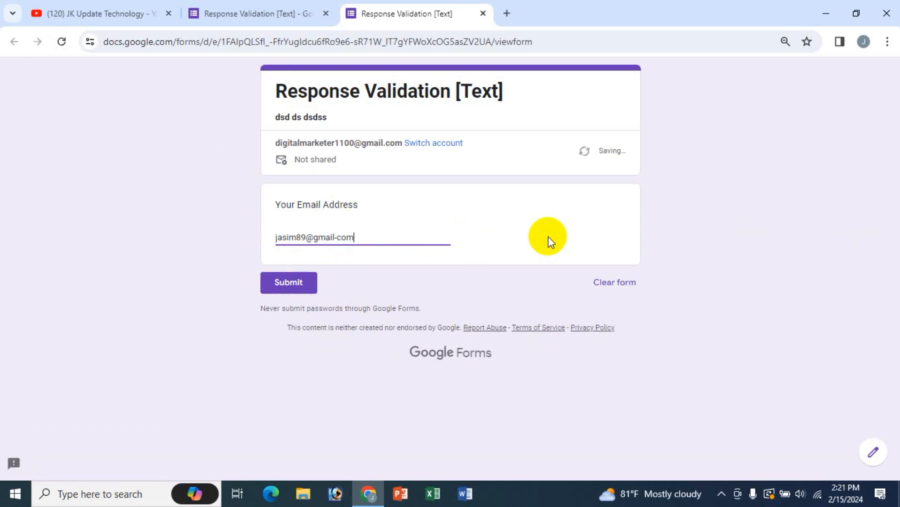
{"action": "left_click", "coordinate": [366, 259]}
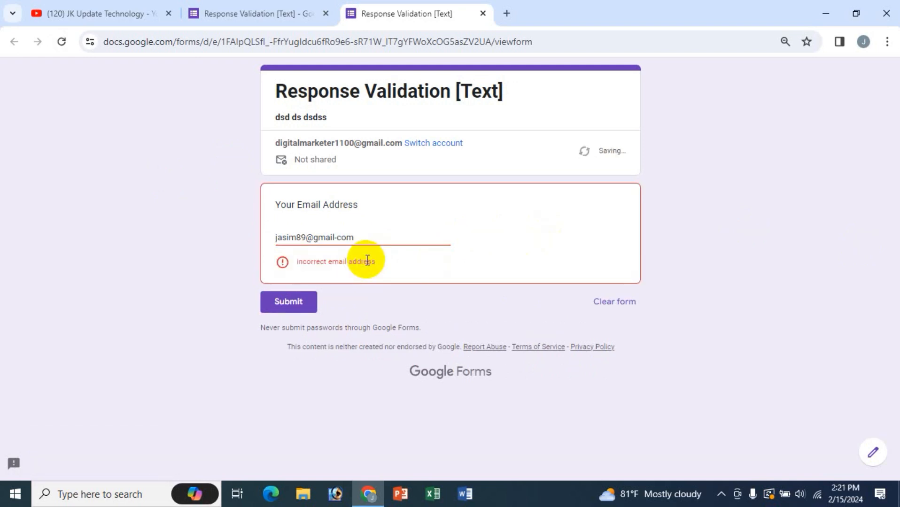
{"action": "left_click", "coordinate": [336, 238]}
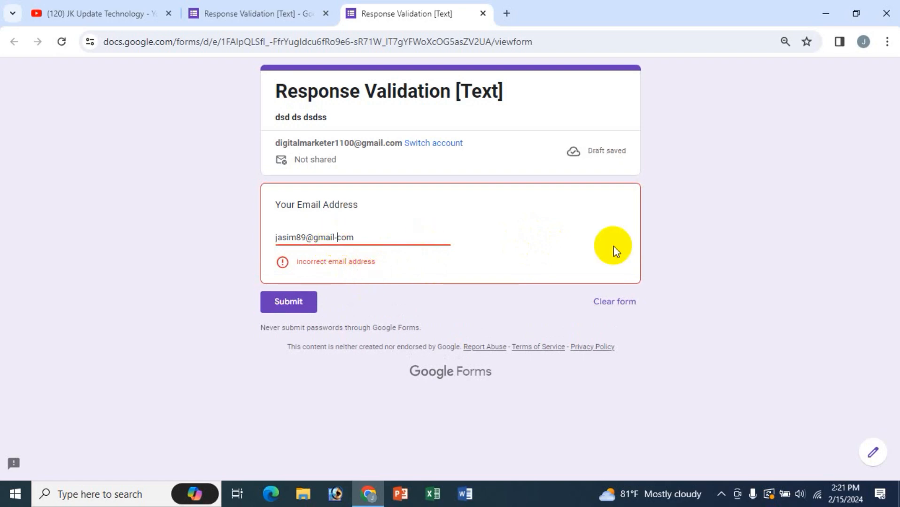
{"action": "key", "text": "BackSpace"}
{"action": "type", "text": "."}
{"action": "left_click", "coordinate": [352, 268]}
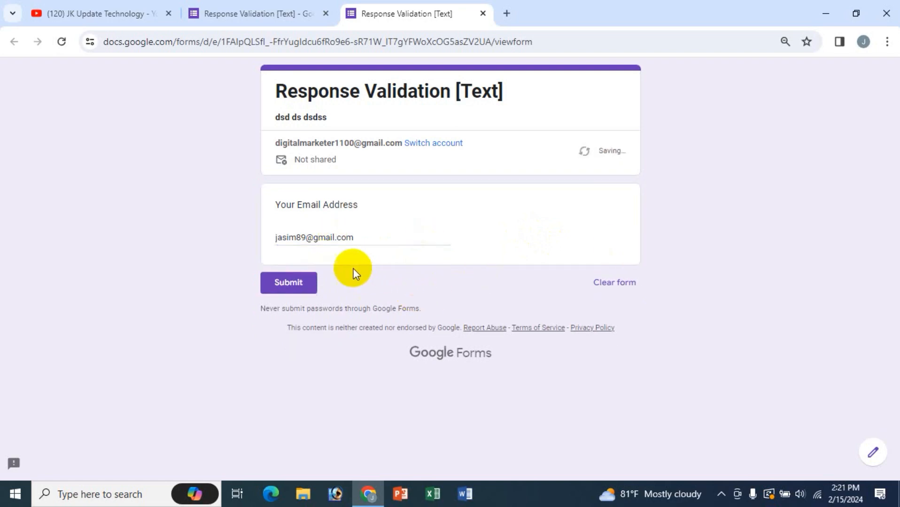
- Remove the @ sign to show the error, then restore it
{"action": "left_click", "coordinate": [313, 242]}
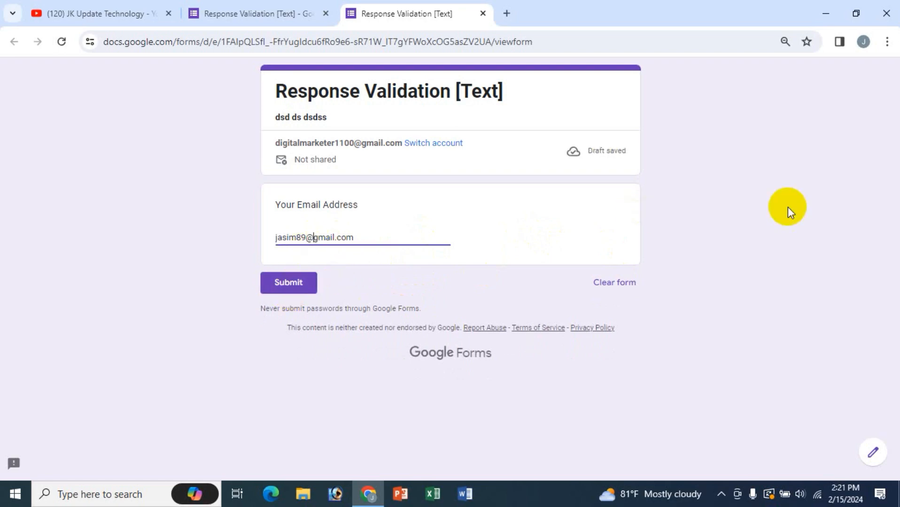
{"action": "key", "text": "BackSpace"}
{"action": "left_click", "coordinate": [362, 260]}
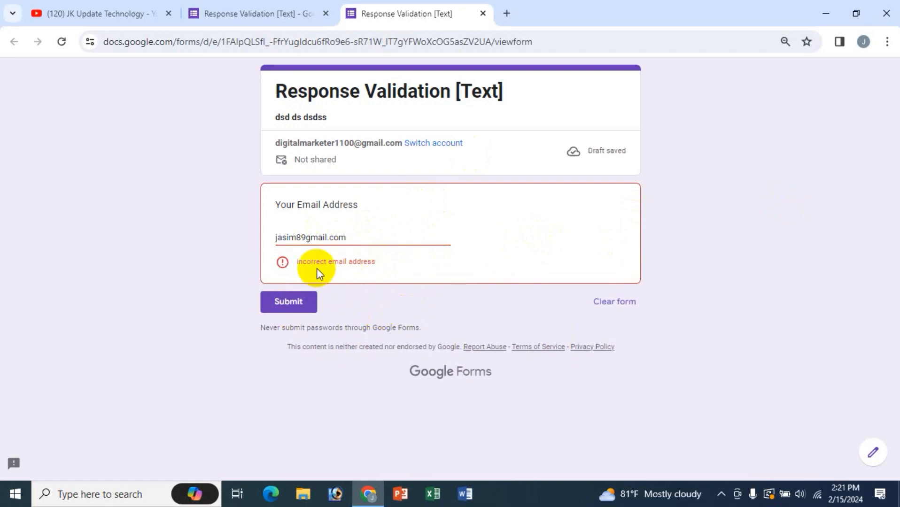
{"action": "left_click", "coordinate": [305, 237]}
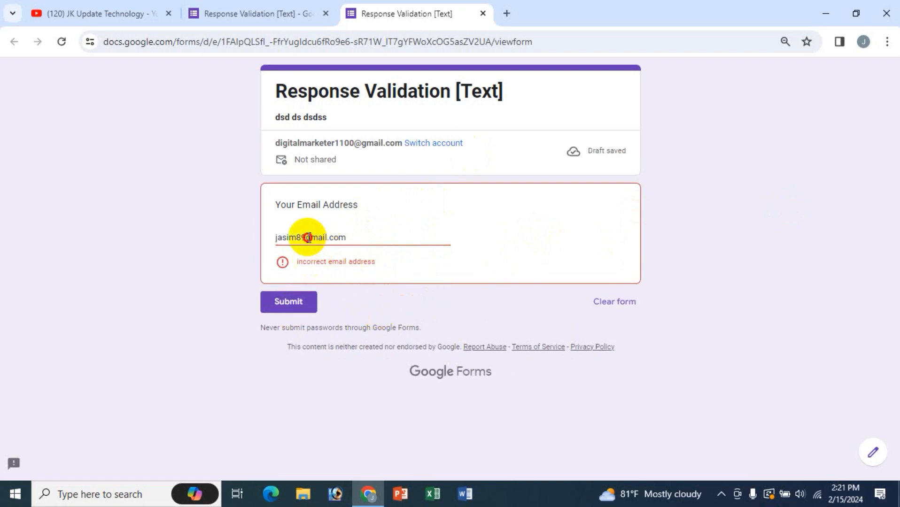
{"action": "type", "text": "@"}
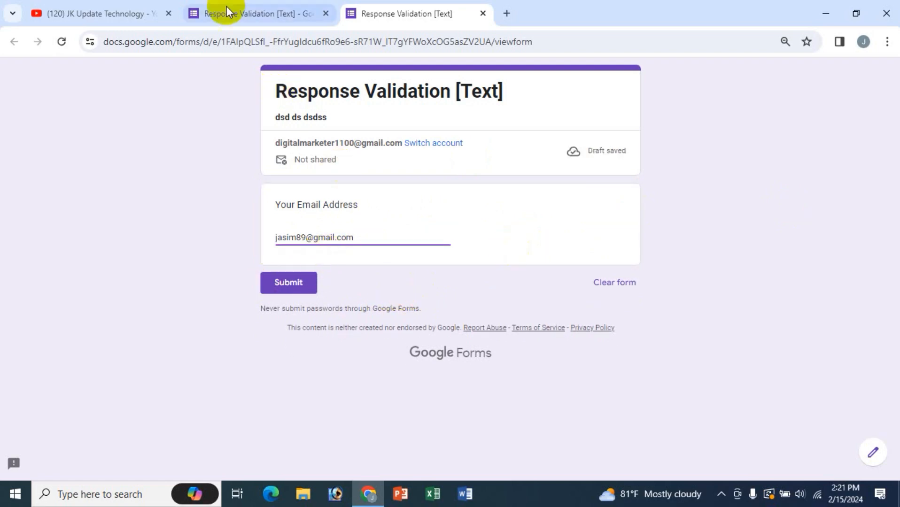
{"action": "left_click", "coordinate": [239, 14]}
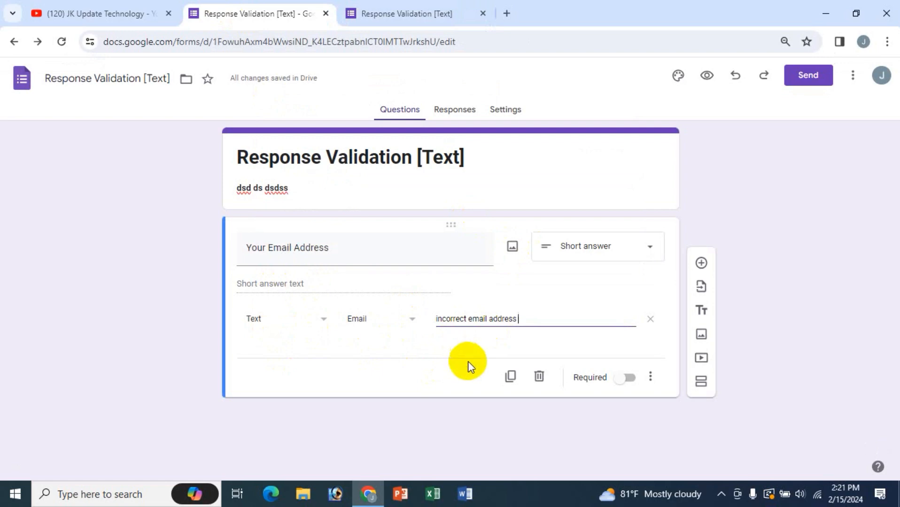
- Retitle the question to 'Website'
{"action": "left_click", "coordinate": [413, 322]}
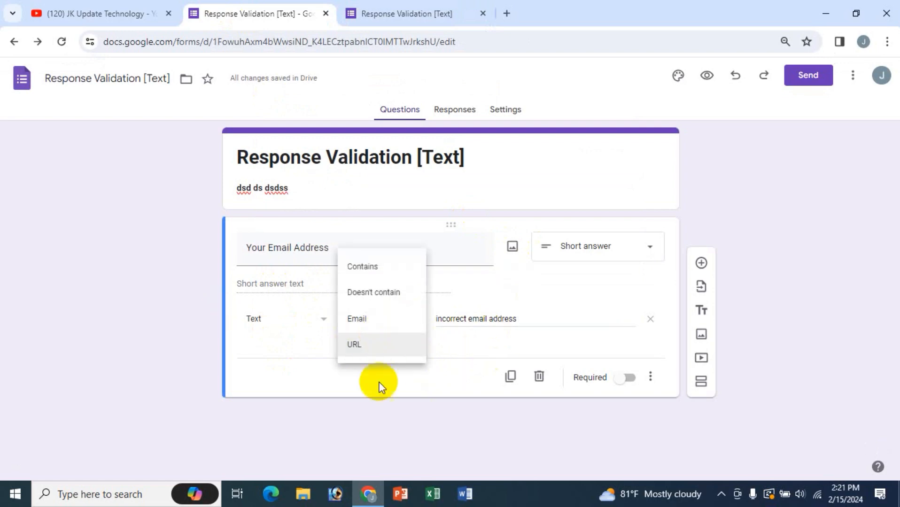
{"action": "left_click", "coordinate": [304, 360]}
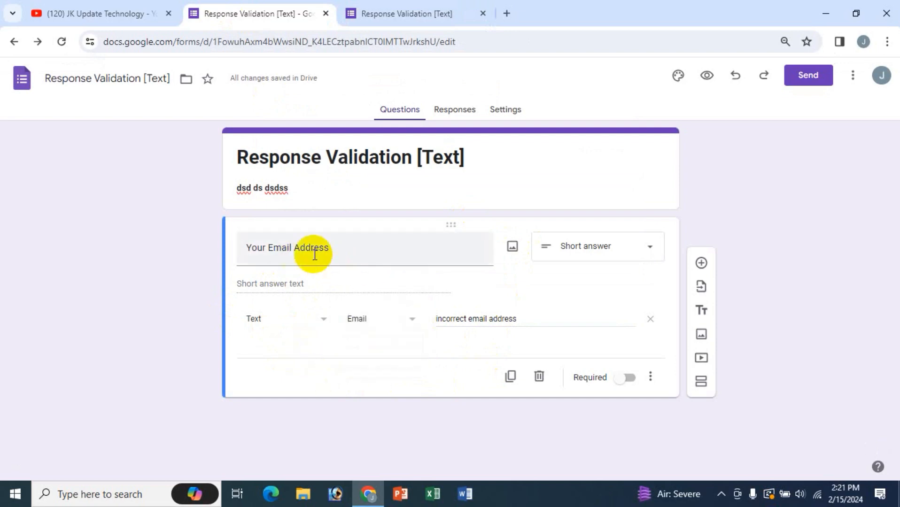
{"action": "left_click_drag", "start_coordinate": [332, 248], "coordinate": [245, 242]}
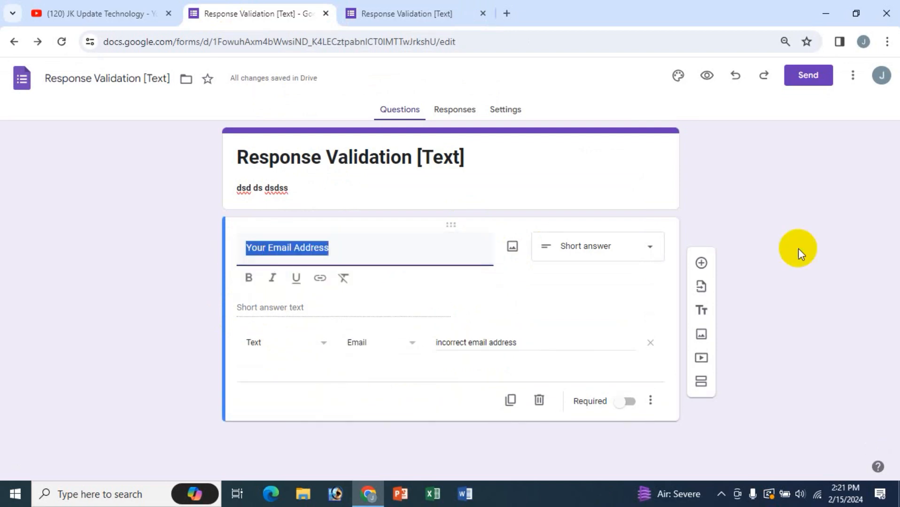
{"action": "type", "text": "Website"}
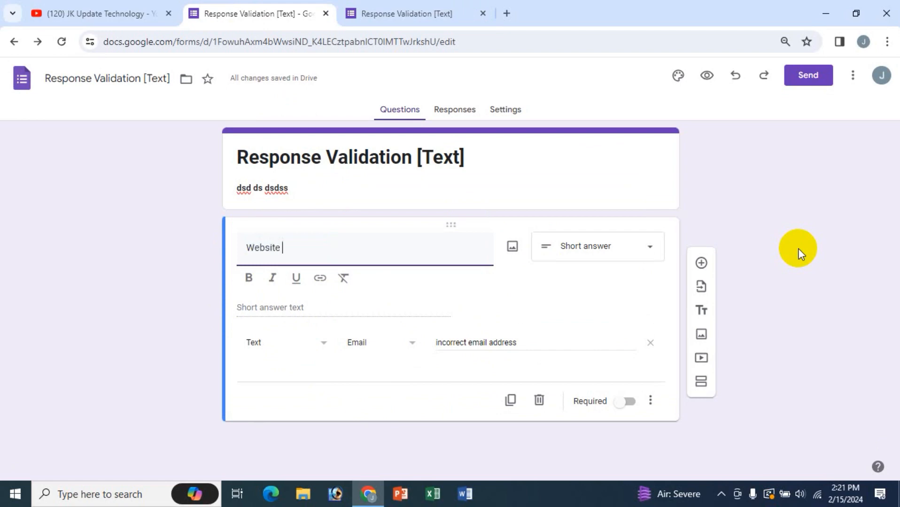
{"action": "key", "text": "BackSpace"}
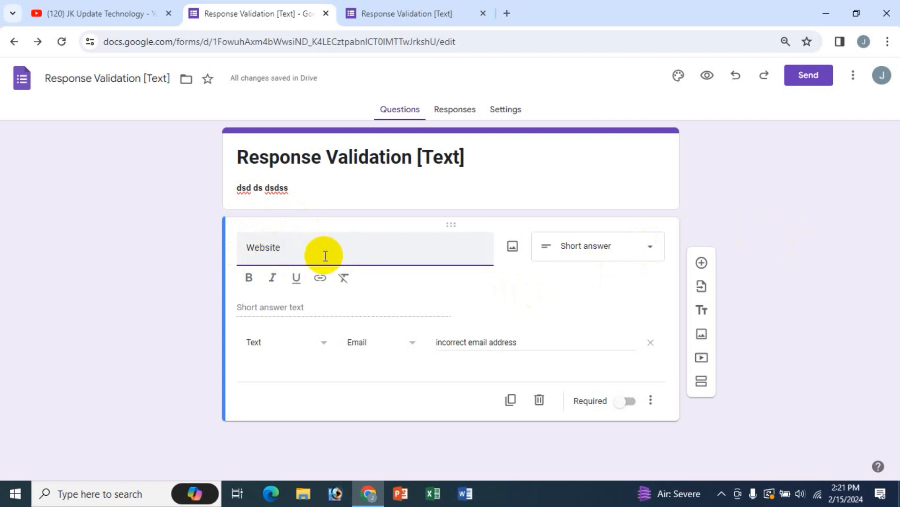
- Change the validation condition from Email to URL with error text 'not url'
{"action": "left_click", "coordinate": [411, 348]}
{"action": "left_click", "coordinate": [354, 369]}
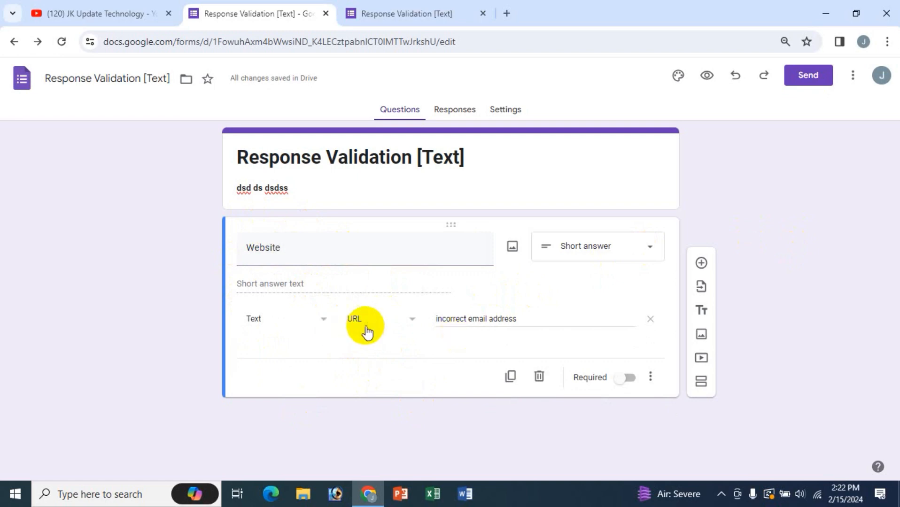
{"action": "left_click", "coordinate": [493, 313]}
{"action": "key", "text": "ctrl+a"}
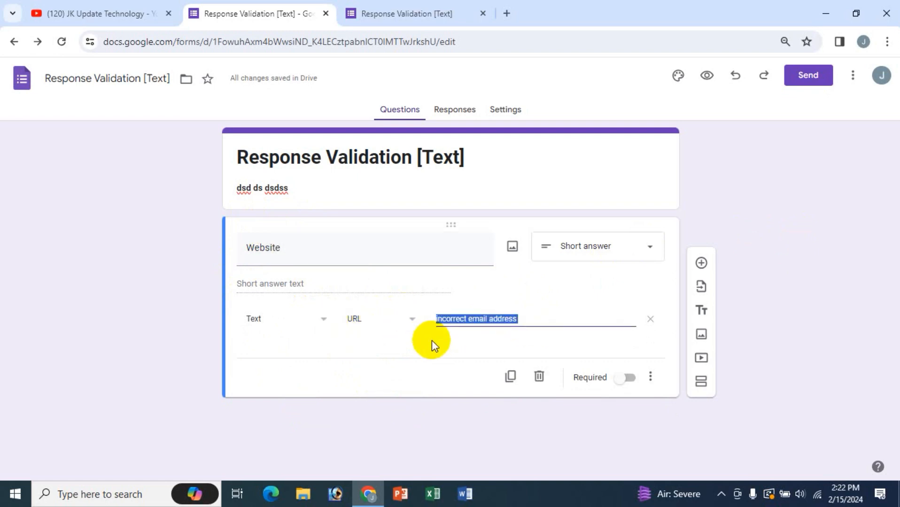
{"action": "type", "text": "not url"}
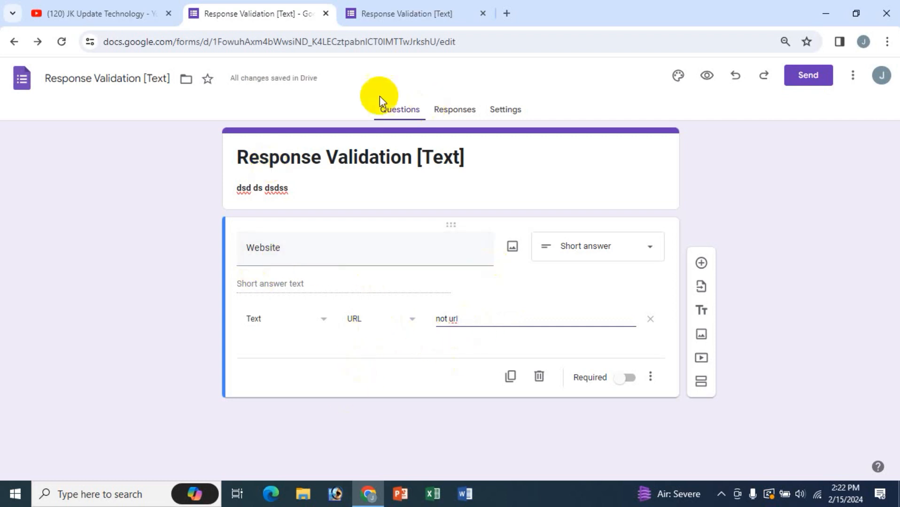
{"action": "left_click", "coordinate": [398, 16]}
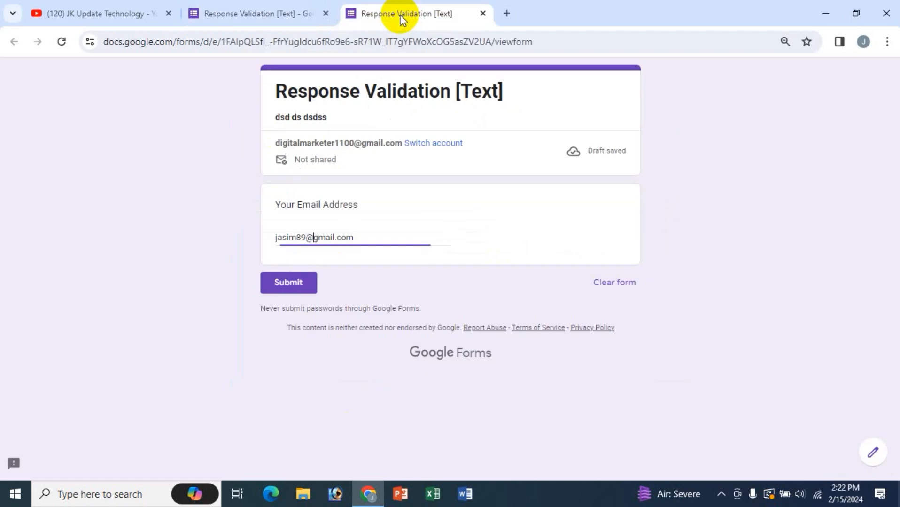
- Reload the preview and test the non-URL answers 'ewerwr' and '8789789' in Website
{"action": "left_click", "coordinate": [62, 41]}
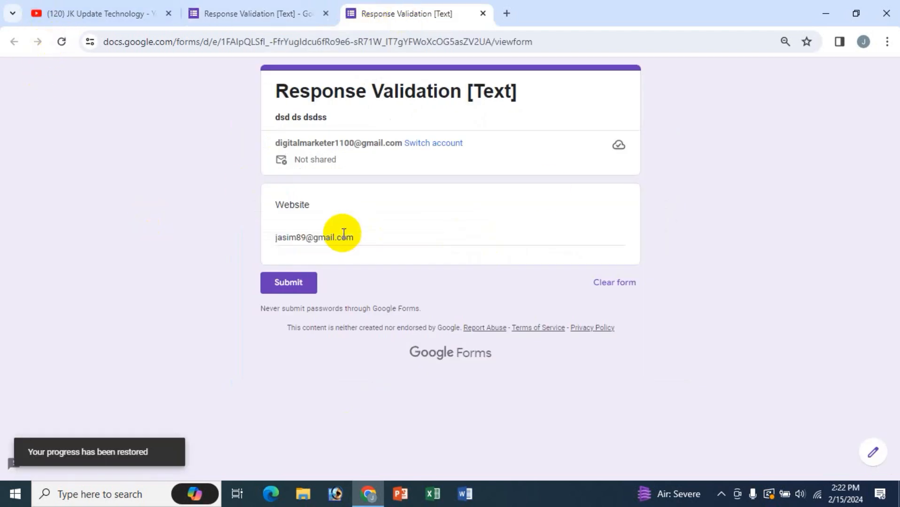
{"action": "triple_click", "coordinate": [295, 235]}
{"action": "key", "text": "BackSpace"}
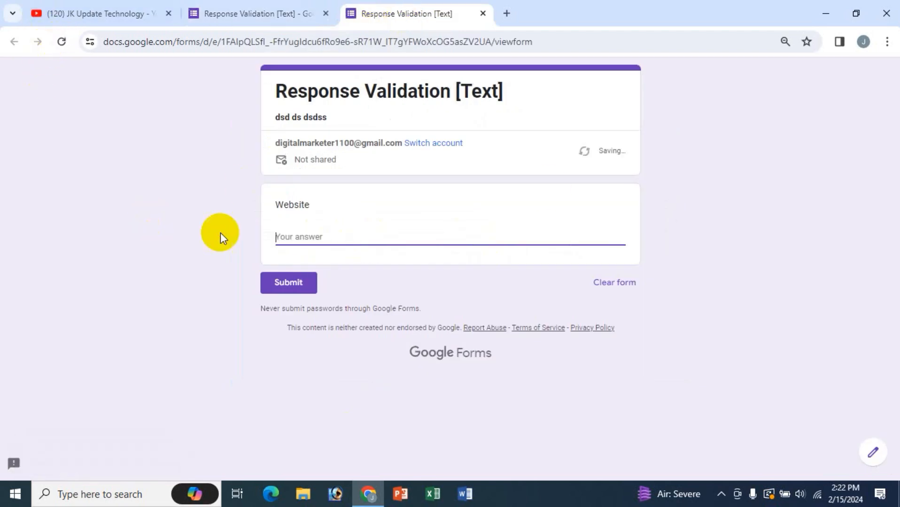
{"action": "type", "text": "ewerwr"}
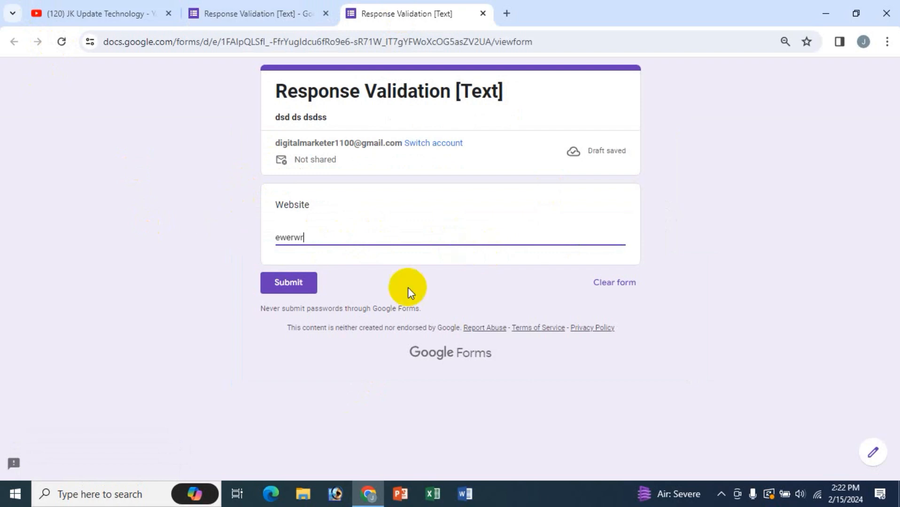
{"action": "left_click", "coordinate": [350, 260]}
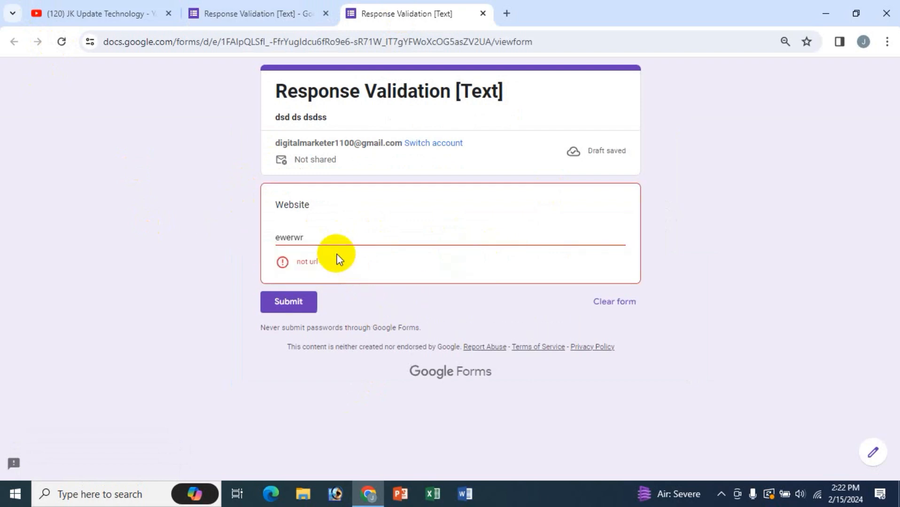
{"action": "double_click", "coordinate": [314, 238]}
{"action": "type", "text": "8789789"}
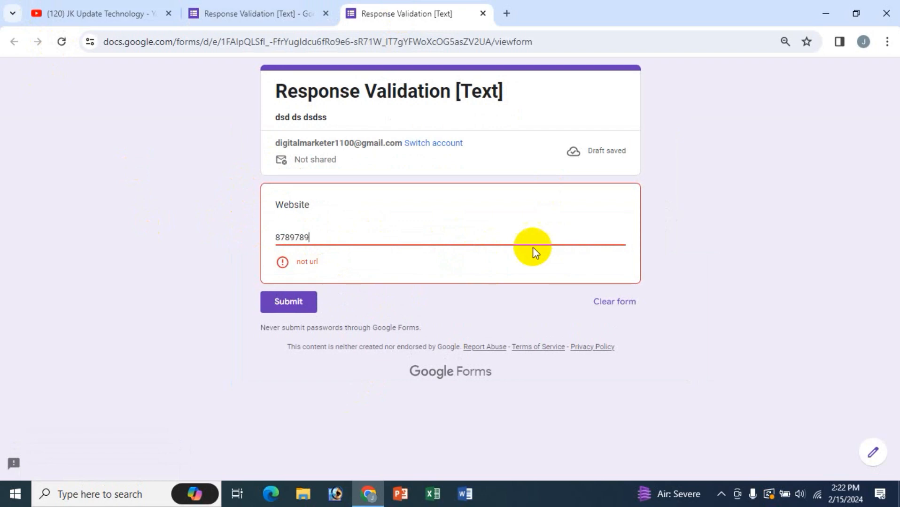
{"action": "left_click", "coordinate": [394, 260]}
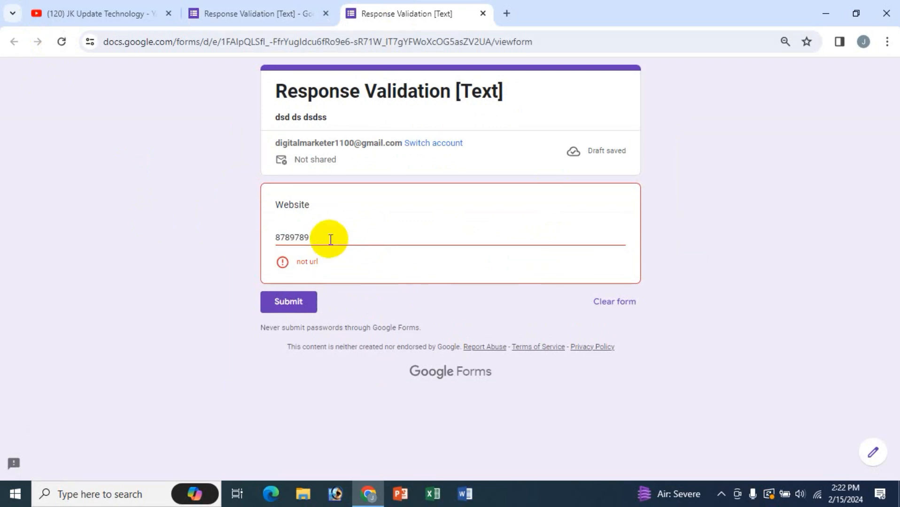
- Test 'jkonline.com' and then 'jkonline-com' as Website answers
{"action": "left_click_drag", "start_coordinate": [329, 239], "coordinate": [241, 231]}
{"action": "type", "text": "jason"}
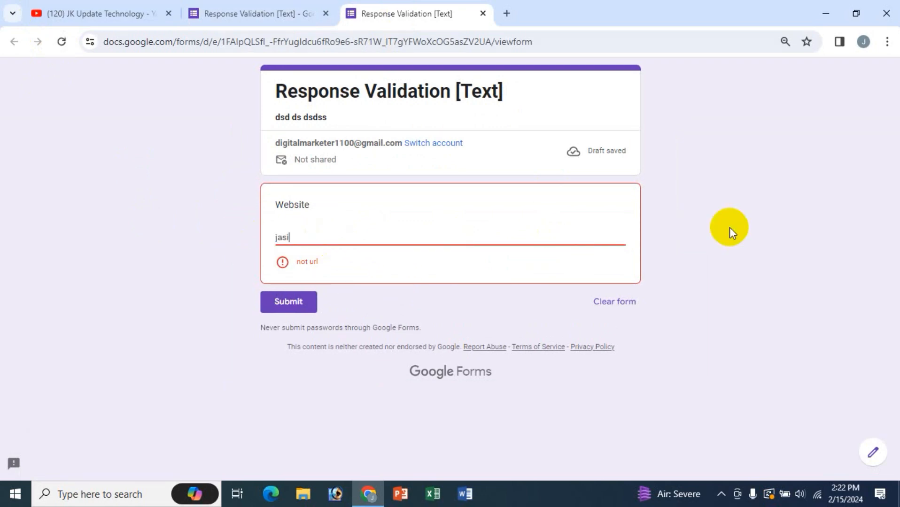
{"action": "key", "text": "BackSpace"}
{"action": "key", "text": "BackSpace"}
{"action": "key", "text": "BackSpace"}
{"action": "key", "text": "BackSpace"}
{"action": "key", "text": "BackSpace"}
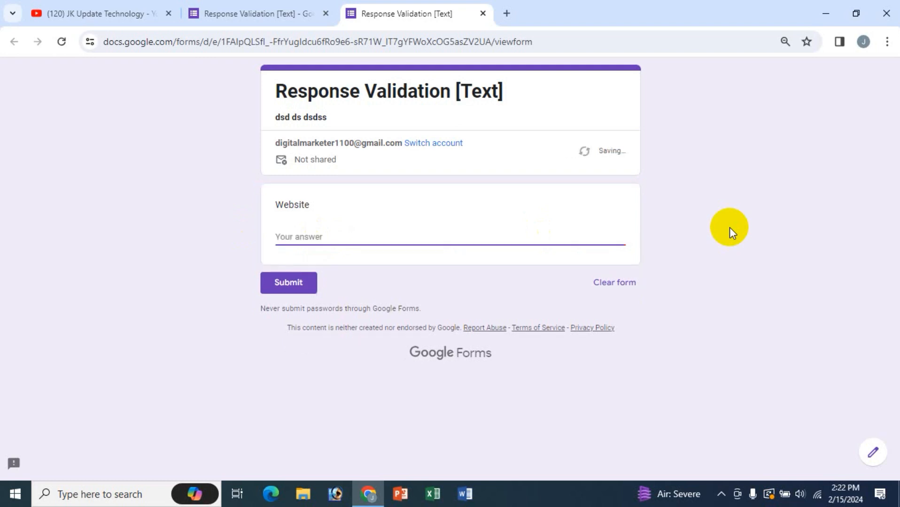
{"action": "type", "text": "jkonline"}
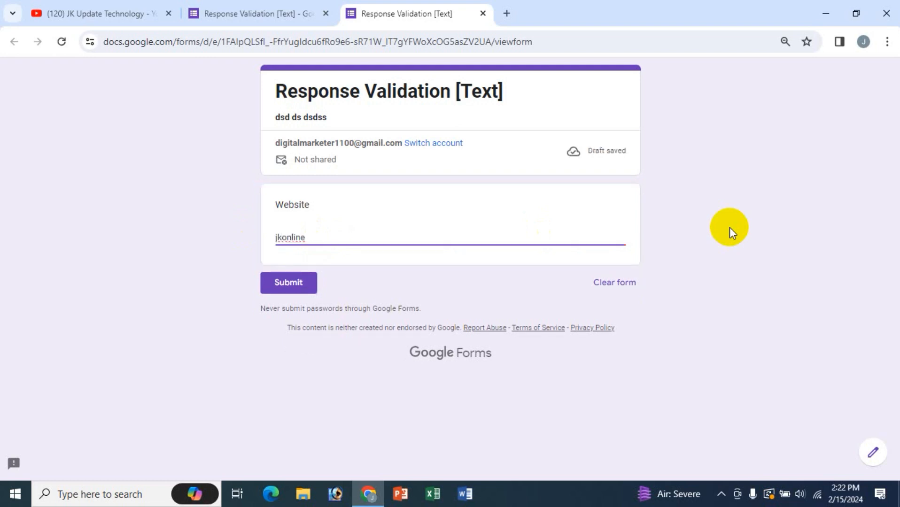
{"action": "type", "text": ".com"}
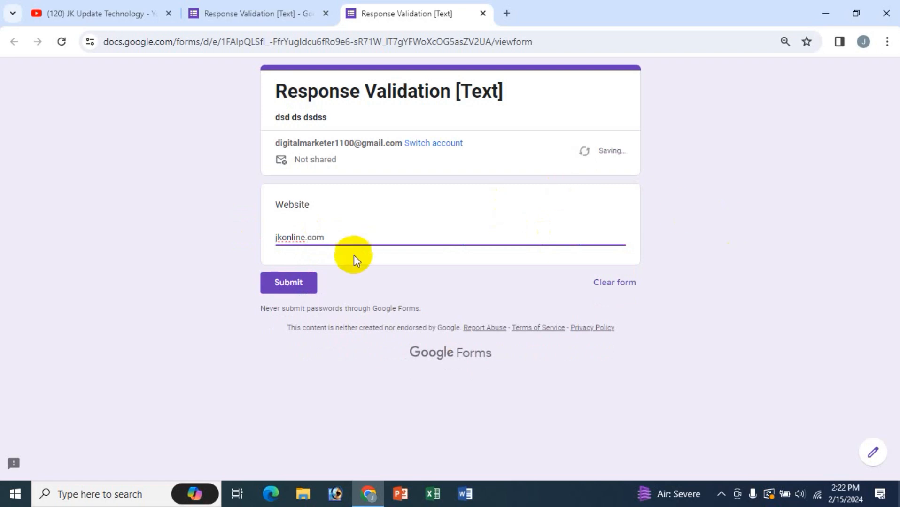
{"action": "left_click", "coordinate": [364, 262]}
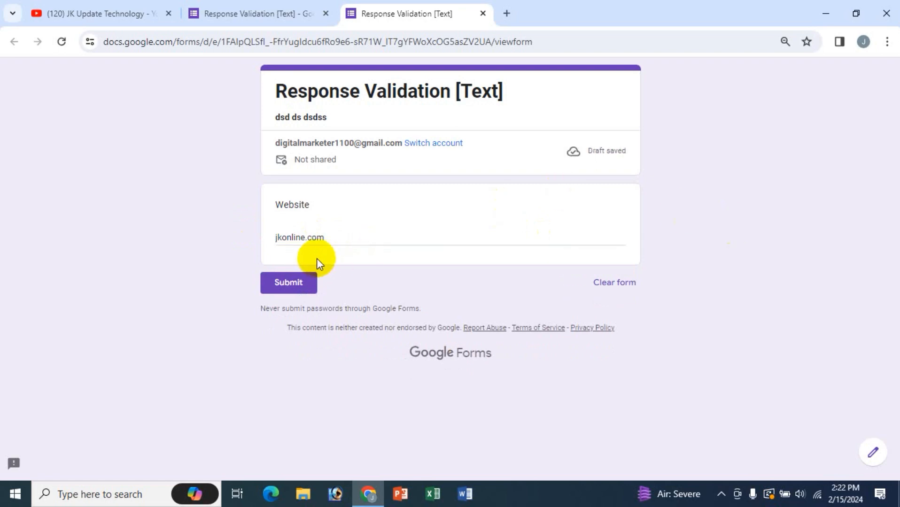
{"action": "left_click", "coordinate": [306, 238]}
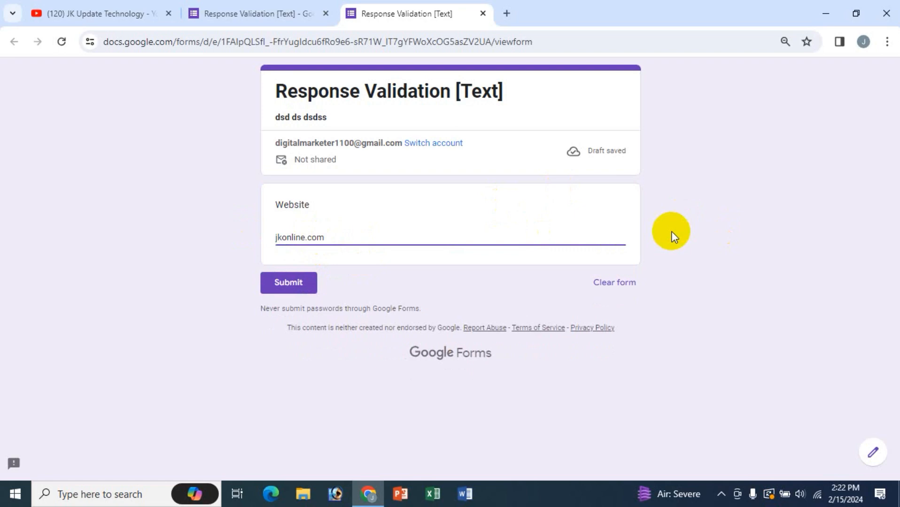
{"action": "key", "text": "Delete"}
{"action": "type", "text": "-"}
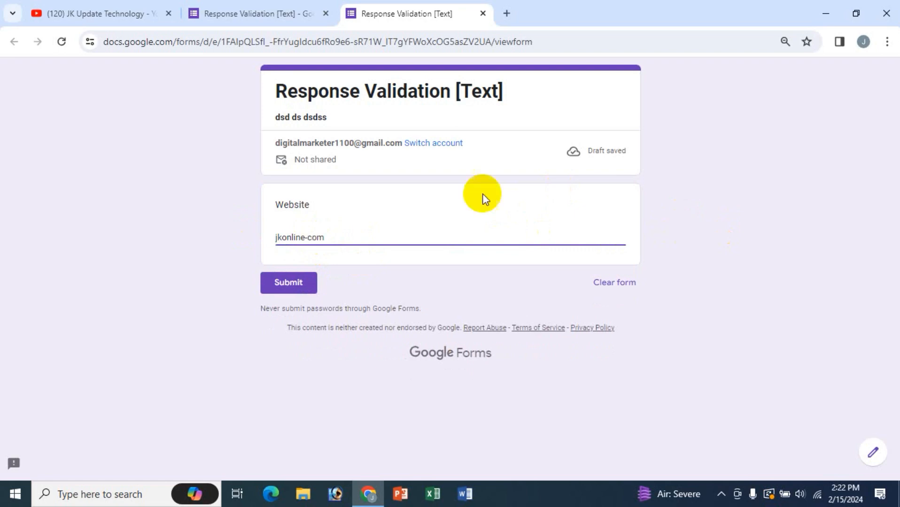
{"action": "left_click", "coordinate": [397, 262]}
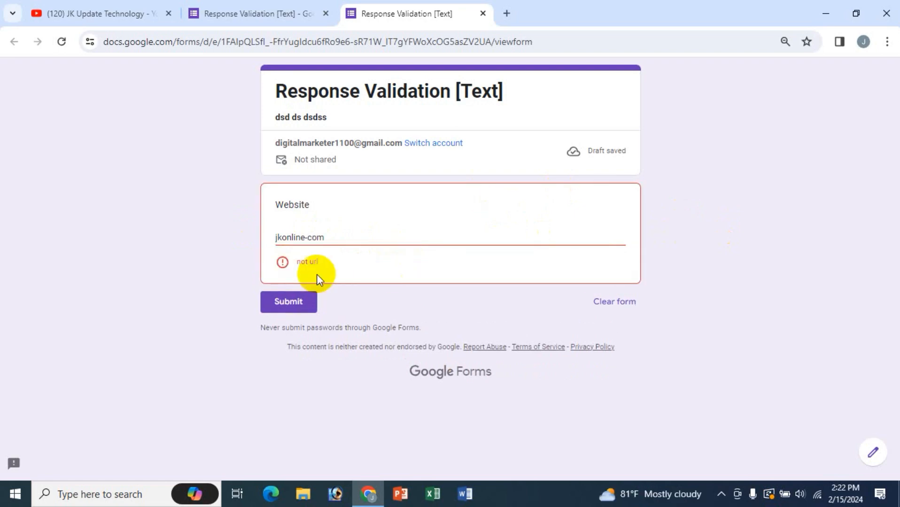
- Test 'jkonline.net' and 'jkonline.org' as Website answers
{"action": "left_click", "coordinate": [308, 237]}
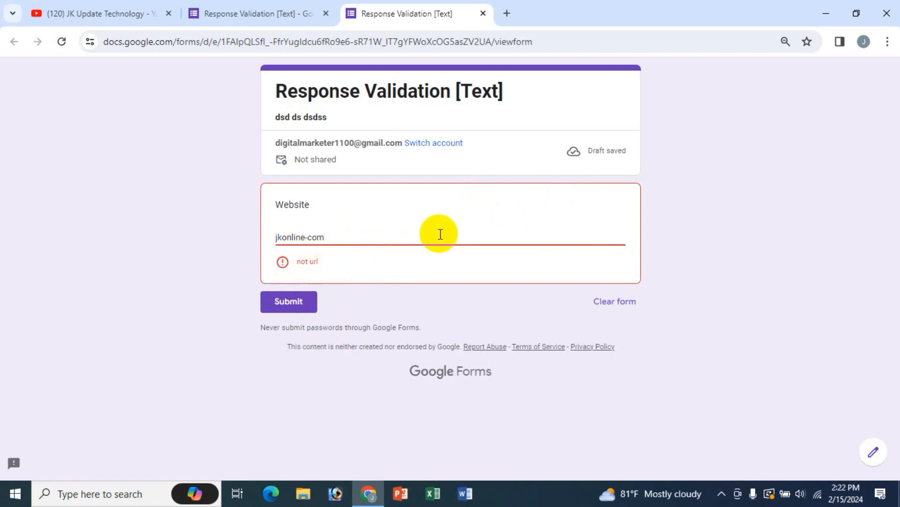
{"action": "key", "text": "BackSpace"}
{"action": "type", "text": "."}
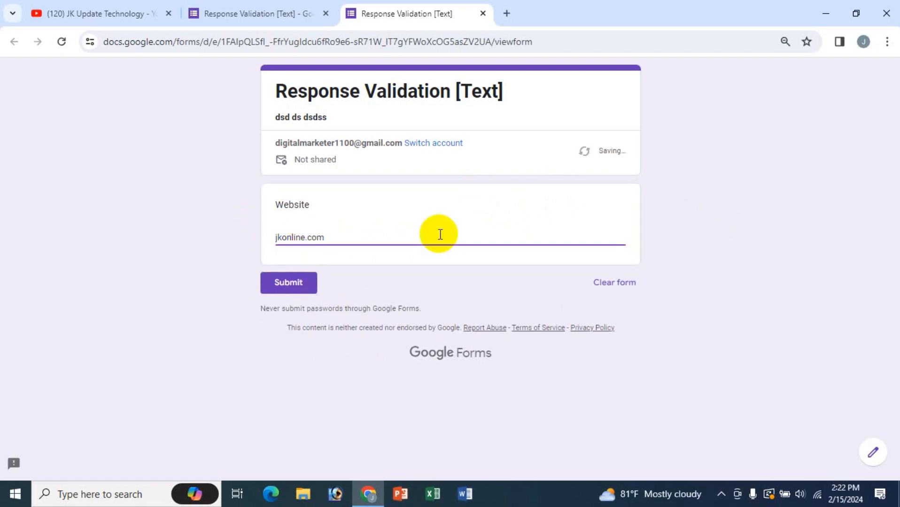
{"action": "key", "text": "shift+End"}
{"action": "key", "text": "BackSpace"}
{"action": "type", "text": "net"}
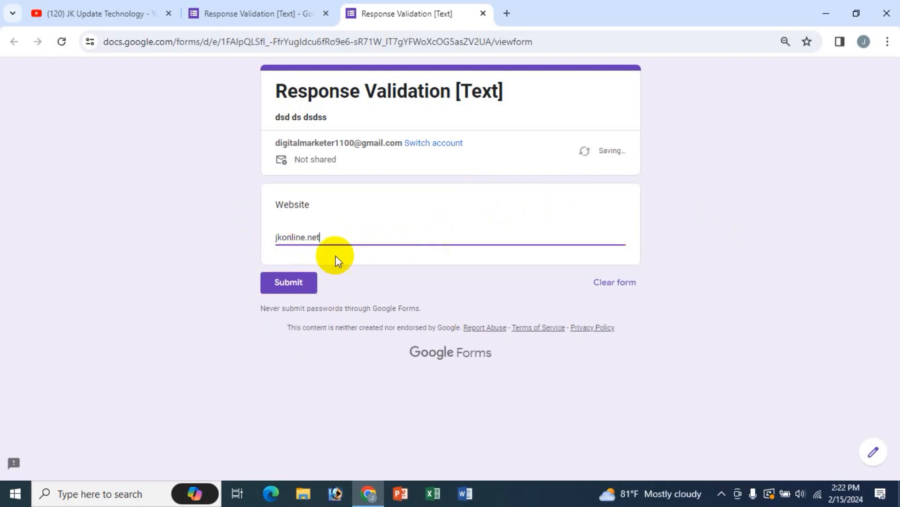
{"action": "left_click", "coordinate": [339, 259]}
{"action": "left_click", "coordinate": [559, 233]}
{"action": "key", "text": "BackSpace"}
{"action": "key", "text": "BackSpace"}
{"action": "key", "text": "BackSpace"}
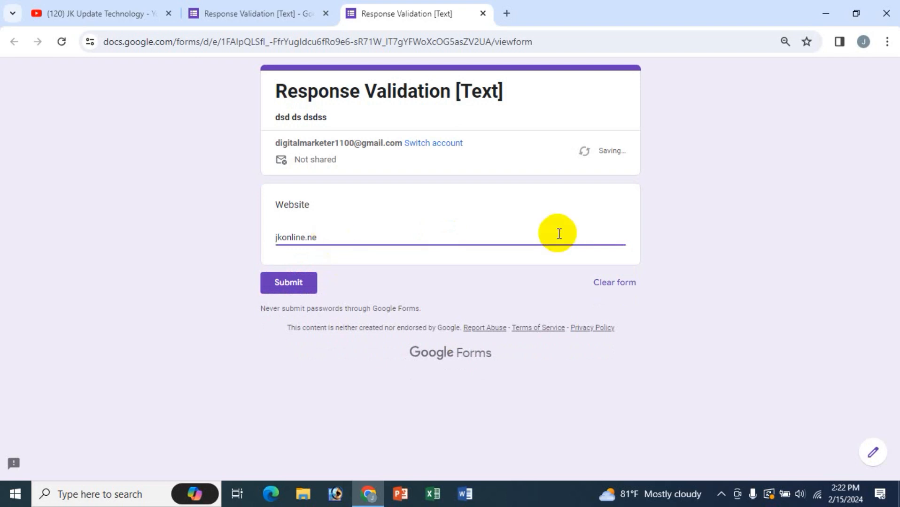
{"action": "type", "text": "org"}
{"action": "left_click", "coordinate": [378, 259]}
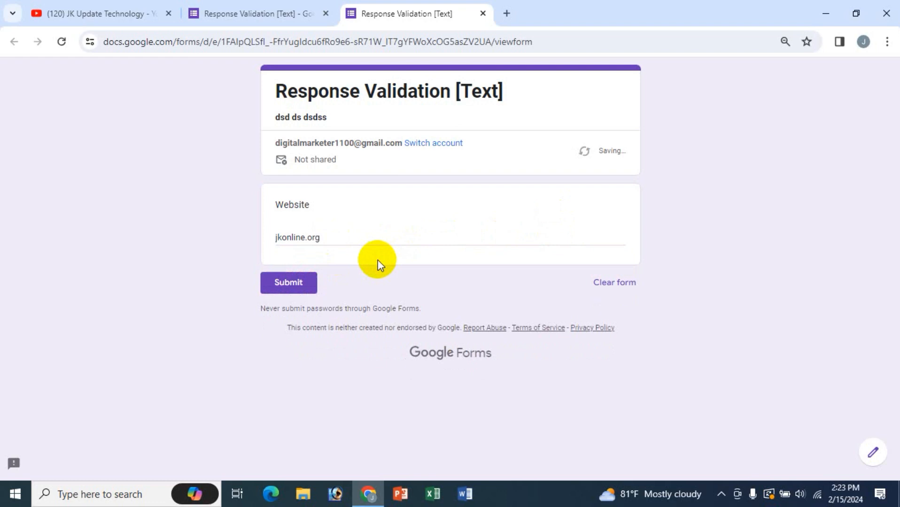
- Append 'df' to the answer to check validation, then trim it back
{"action": "left_click", "coordinate": [339, 243]}
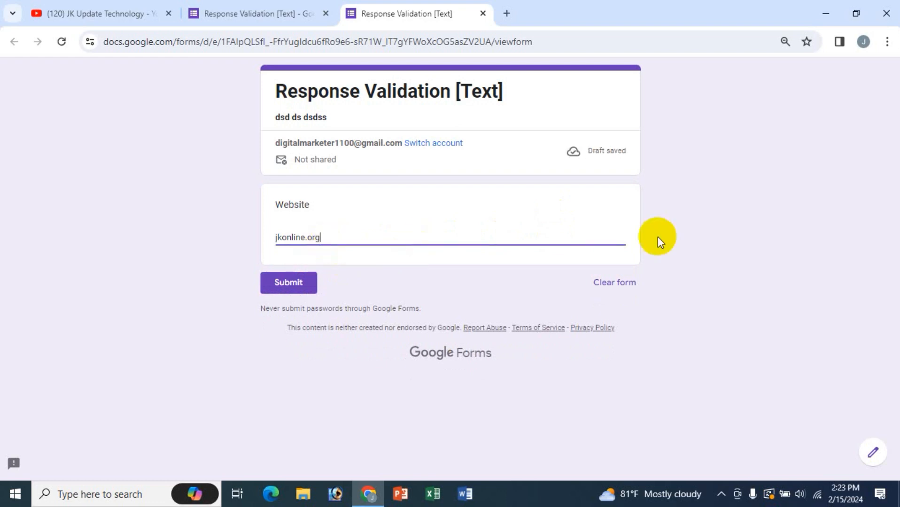
{"action": "type", "text": "df"}
{"action": "left_click", "coordinate": [392, 265]}
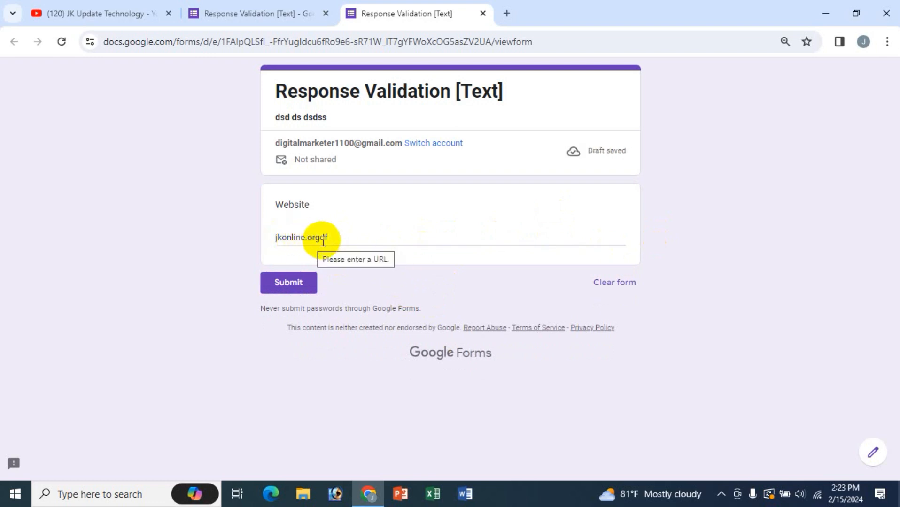
{"action": "left_click", "coordinate": [339, 236]}
{"action": "key", "text": "BackSpace"}
{"action": "key", "text": "BackSpace"}
{"action": "key", "text": "BackSpace"}
{"action": "key", "text": "BackSpace"}
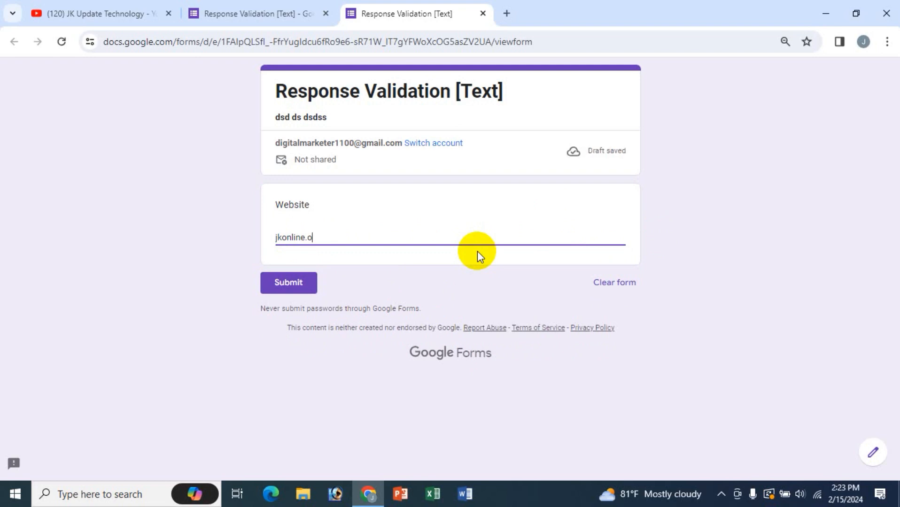
{"action": "left_click", "coordinate": [272, 13]}
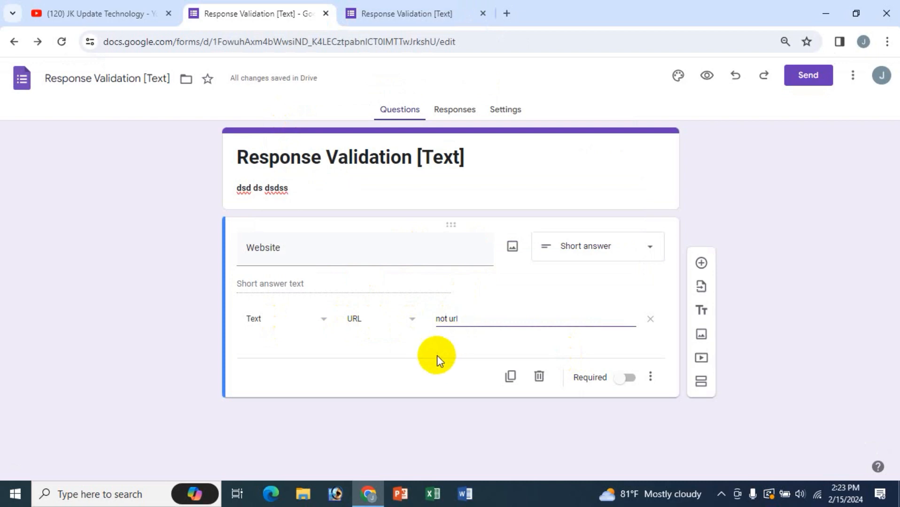
- Confirm the Website question still validates as URL, then go to the YouTube channel's Videos page
{"action": "left_click", "coordinate": [650, 377]}
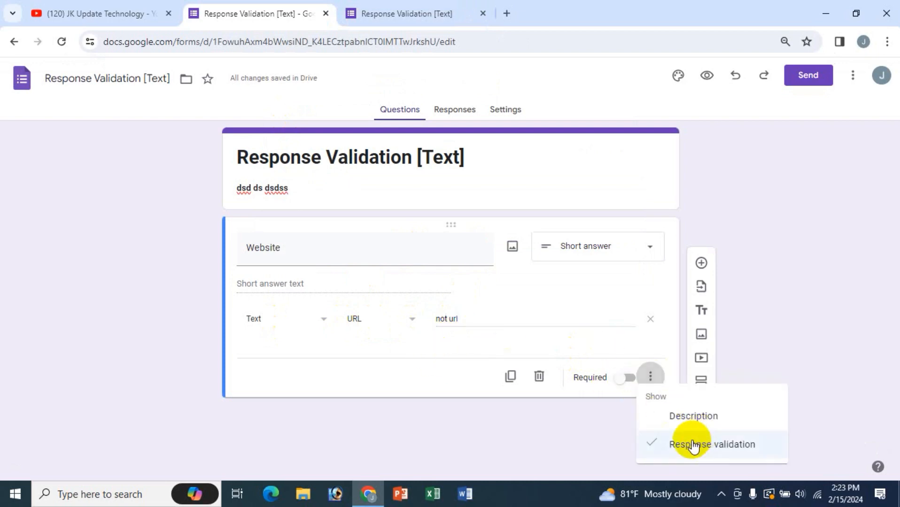
{"action": "left_click", "coordinate": [351, 367]}
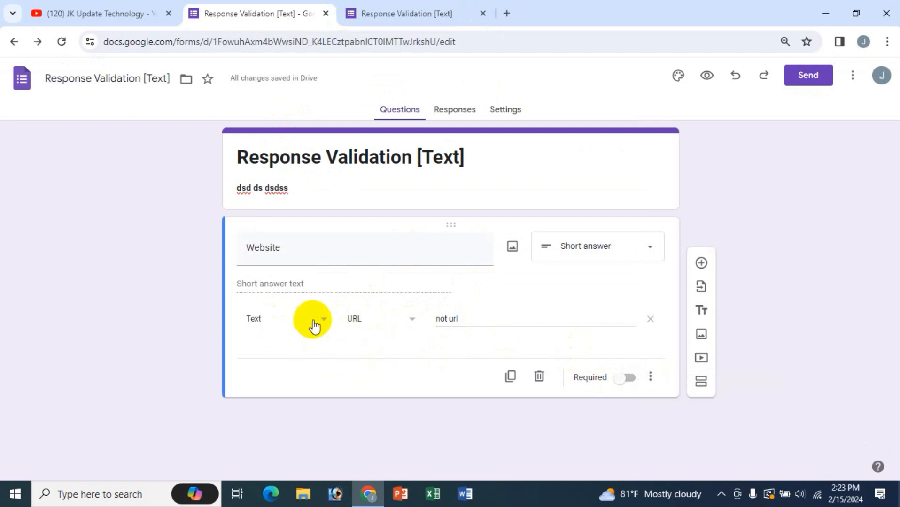
{"action": "left_click", "coordinate": [364, 319]}
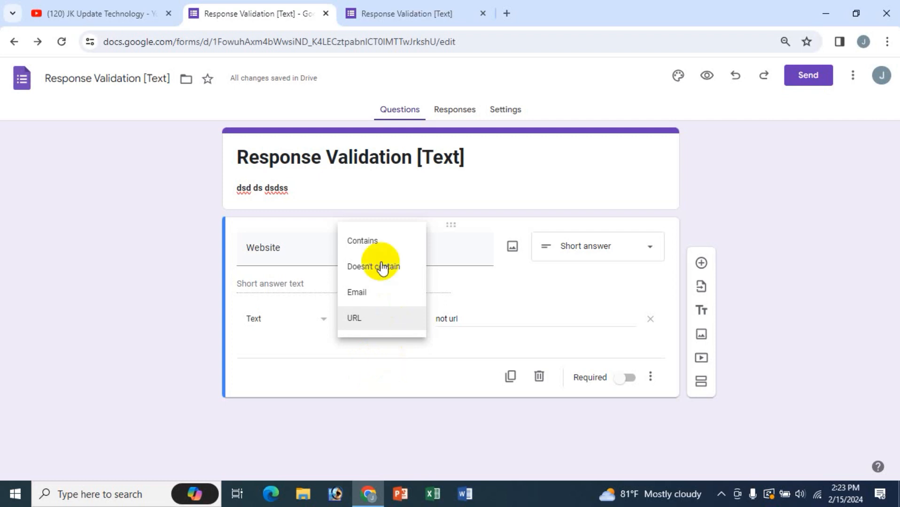
{"action": "left_click", "coordinate": [405, 371]}
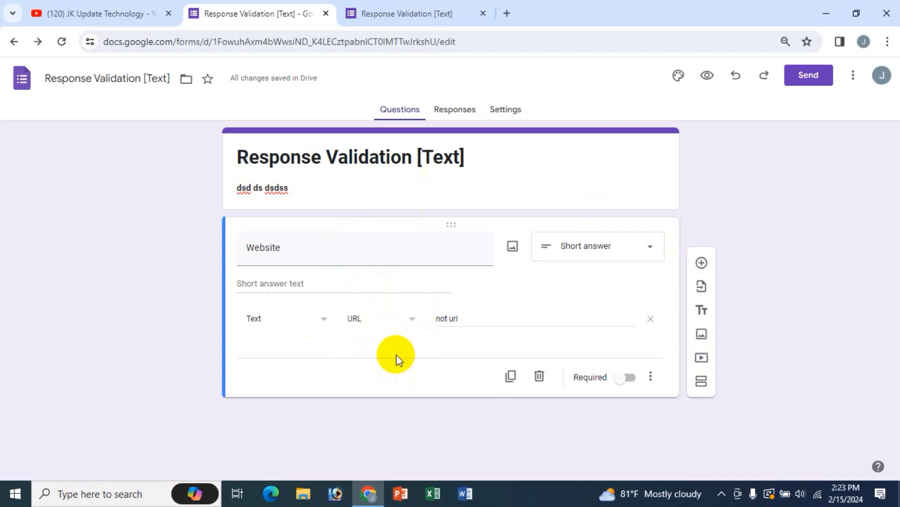
{"action": "left_click", "coordinate": [112, 13]}
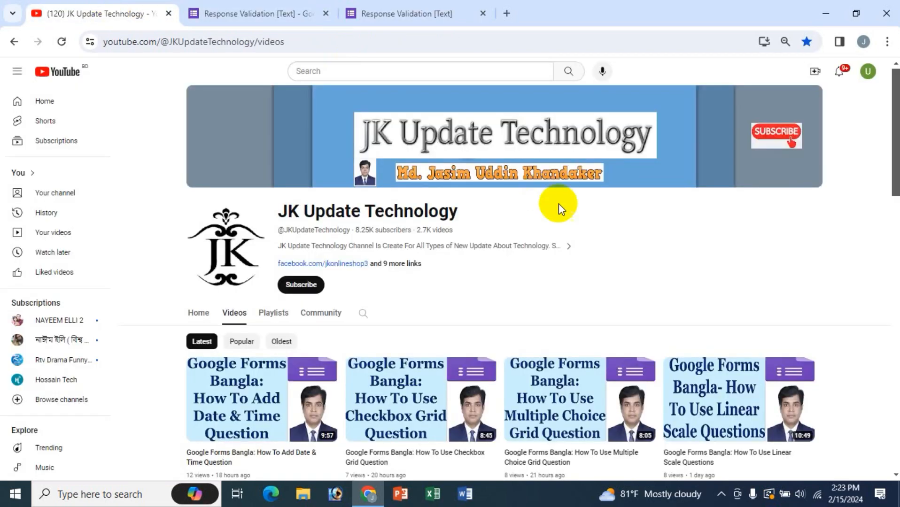